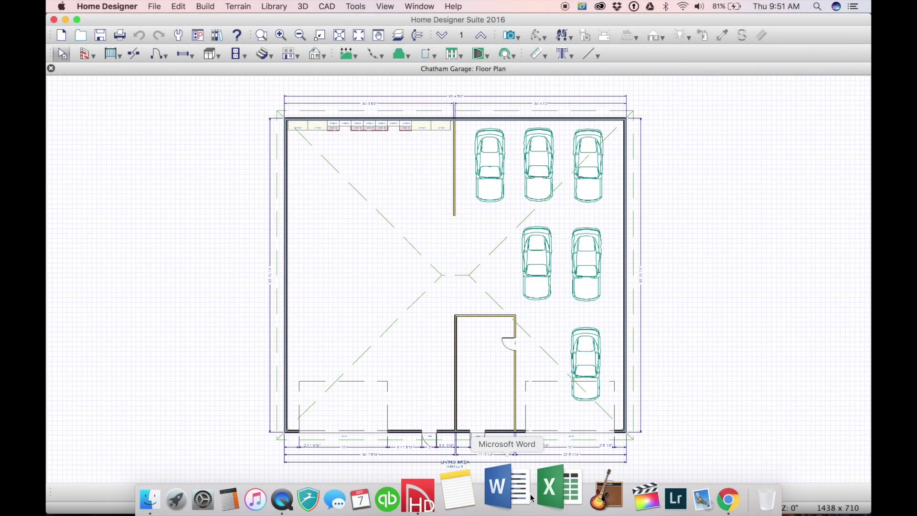
Switch from the Home Designer garage plan to Chrome's PrimeLights Stingray fixture page.
click(679, 487)
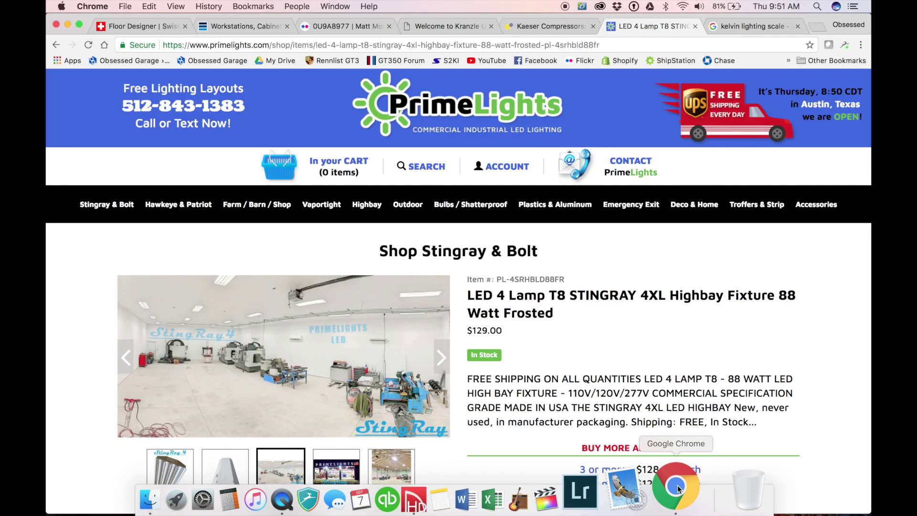
Close the LED fixture and kelvin scale tabs and switch to the OG HQ Flickr album.
click(695, 27)
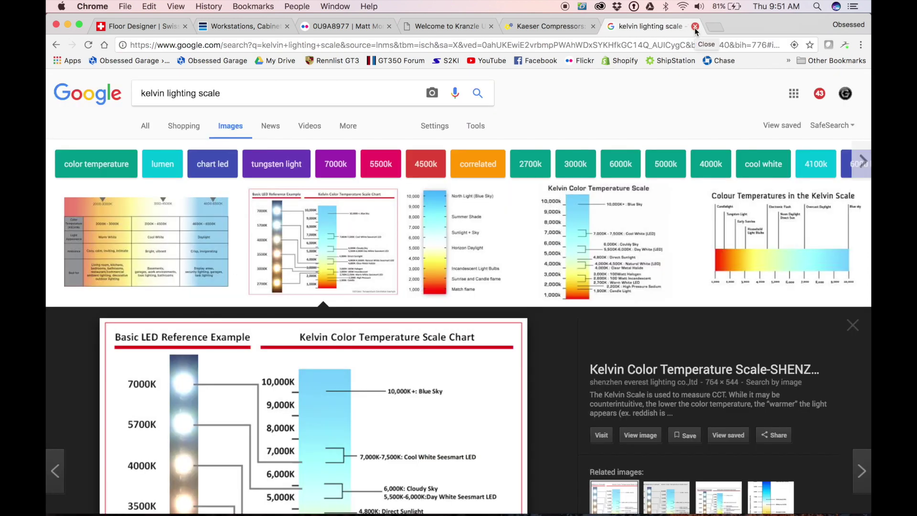
click(695, 27)
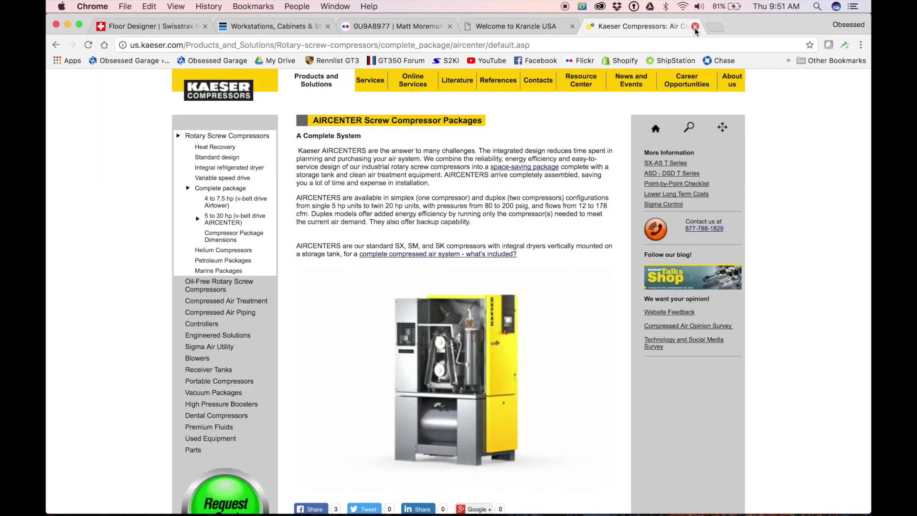
click(193, 25)
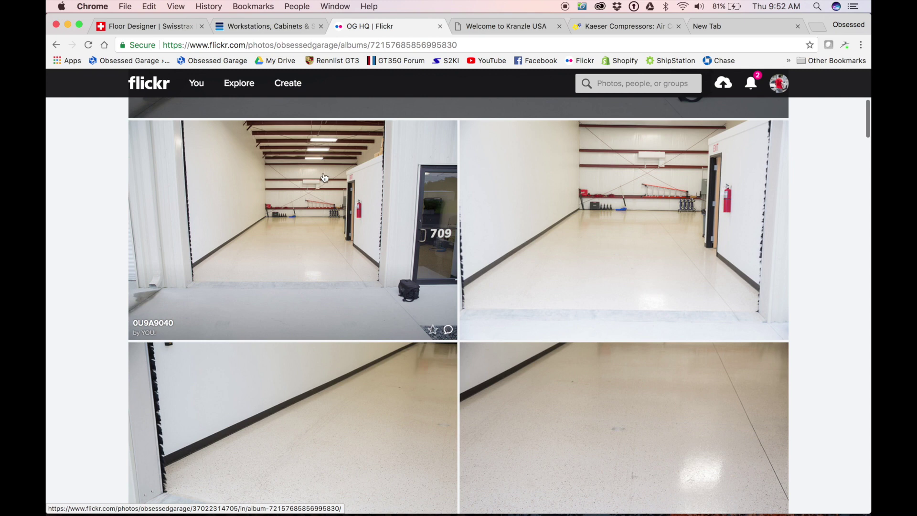
Open photo 0U9A9040 from the album and zoom in on its floor.
click(321, 213)
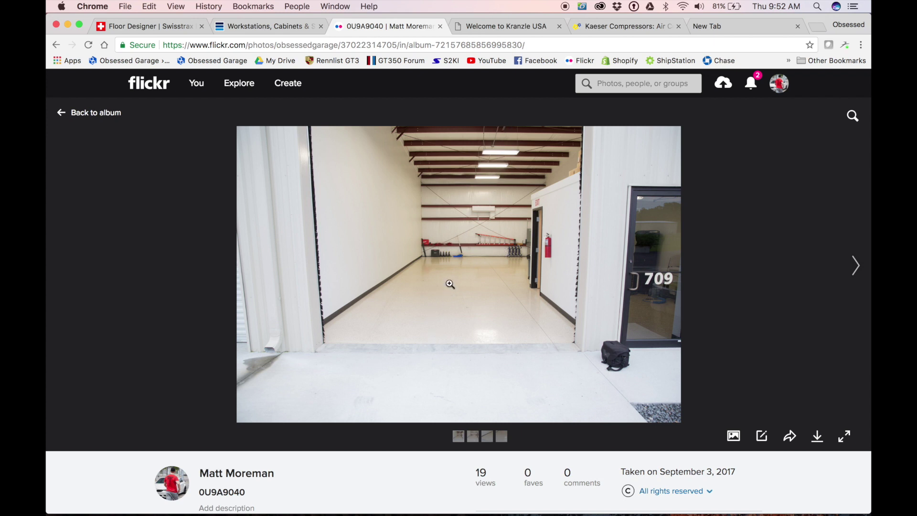
click(436, 324)
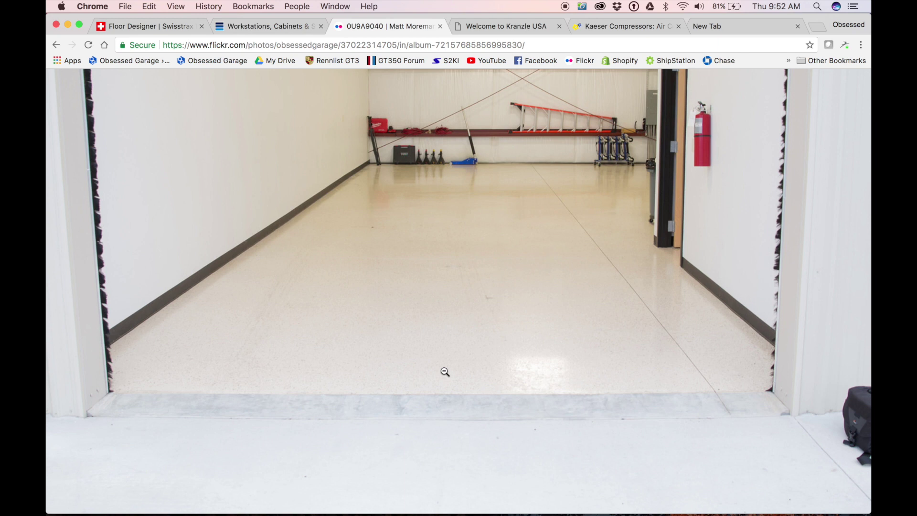
click(432, 348)
Compare with the Swisstrax designer tab, then return to Flickr and restore the photo's normal size.
click(167, 28)
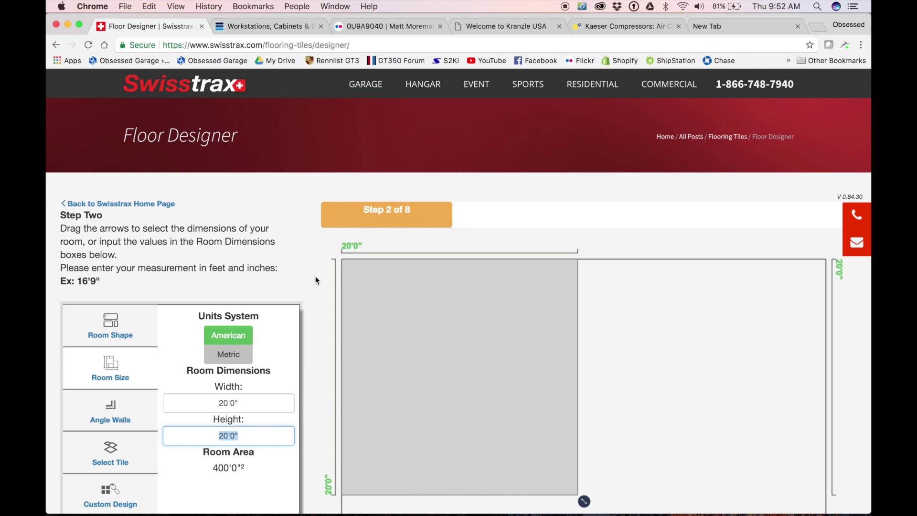
scroll(315, 280, down, 2)
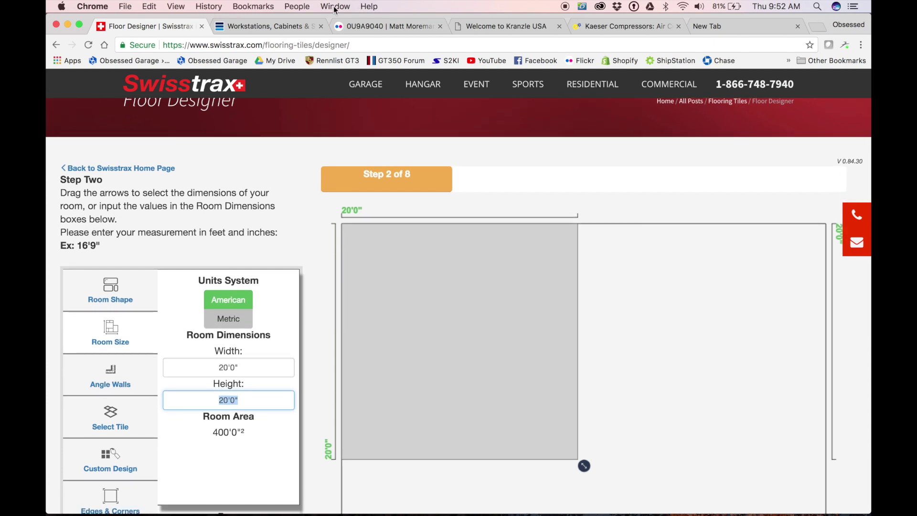
click(723, 26)
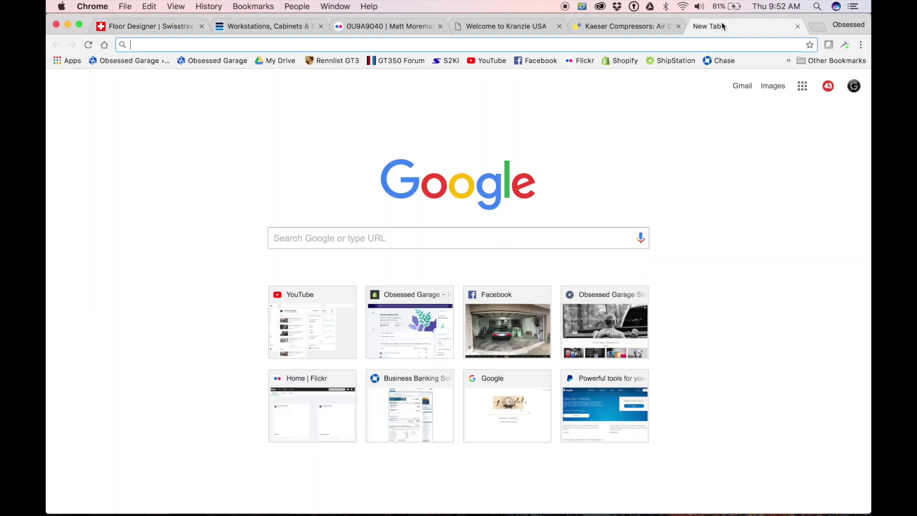
click(433, 24)
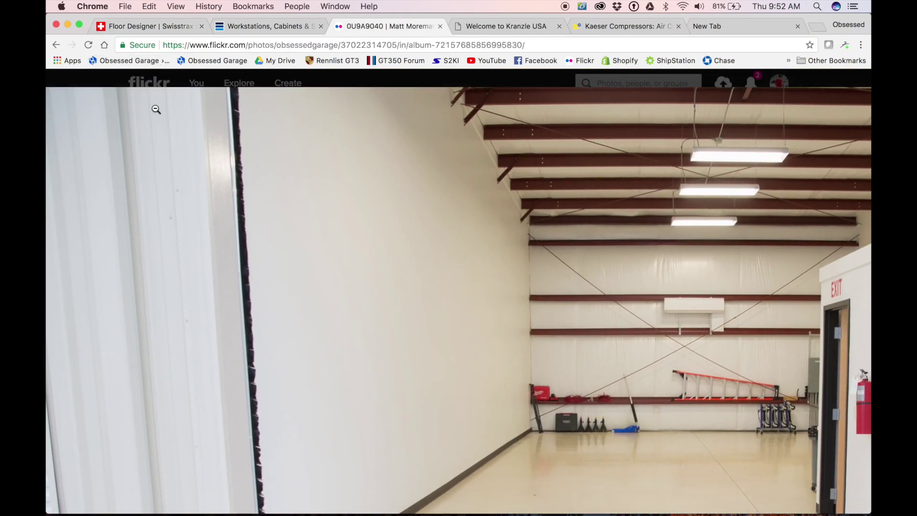
click(156, 109)
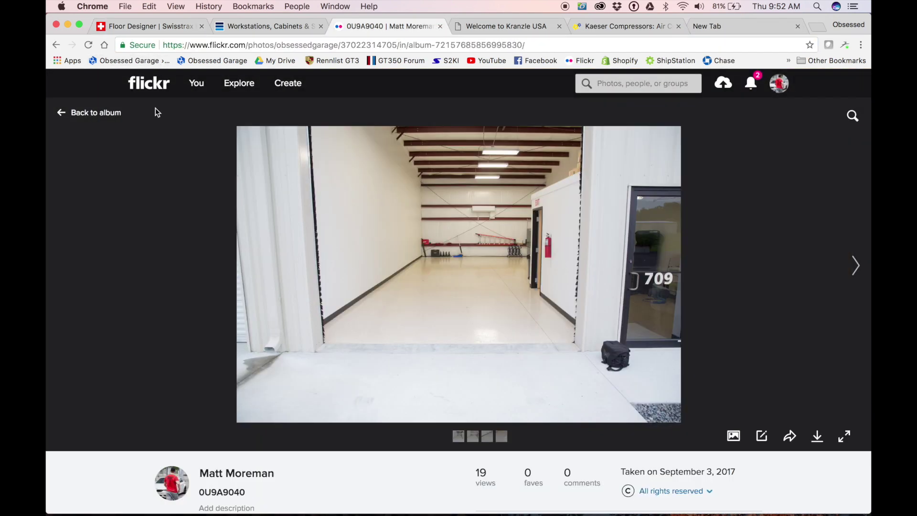
Return to the OG HQ album and browse down to the grey-and-black tiled floor photos.
click(94, 117)
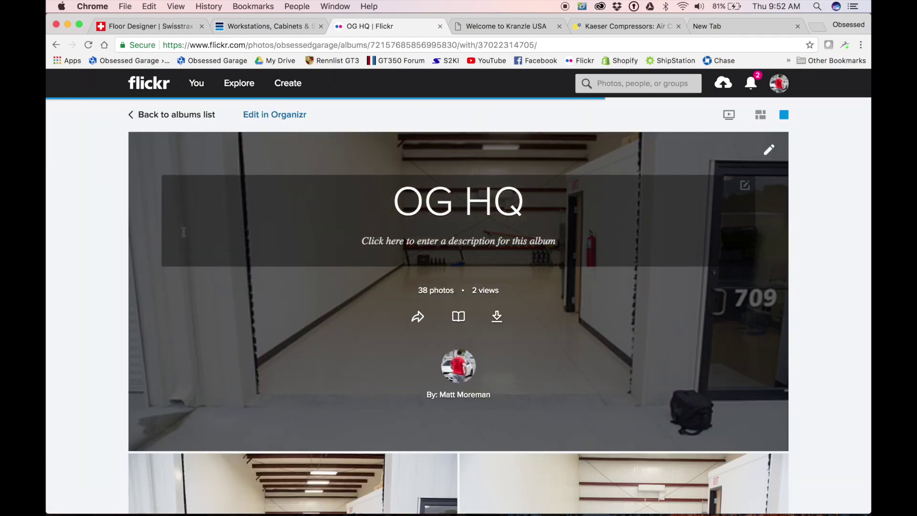
scroll(273, 242, down, 15)
scroll(272, 241, down, 20)
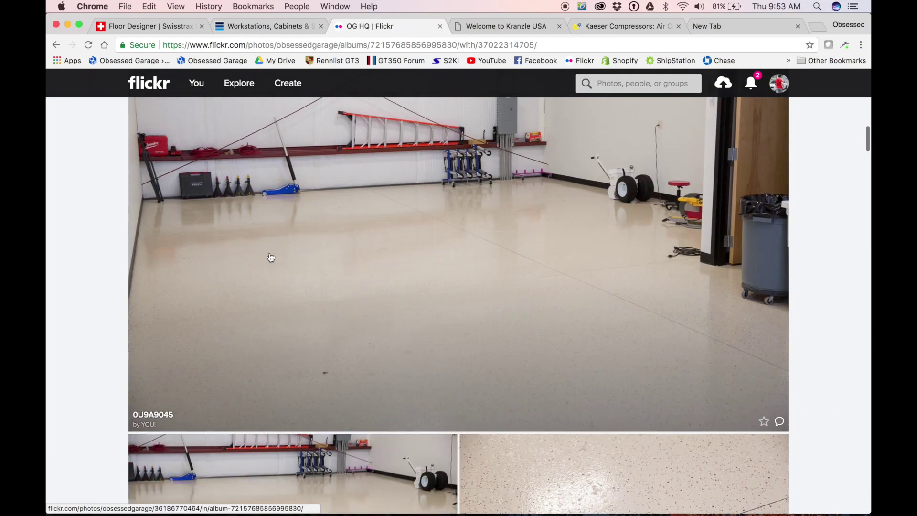
scroll(271, 265, down, 20)
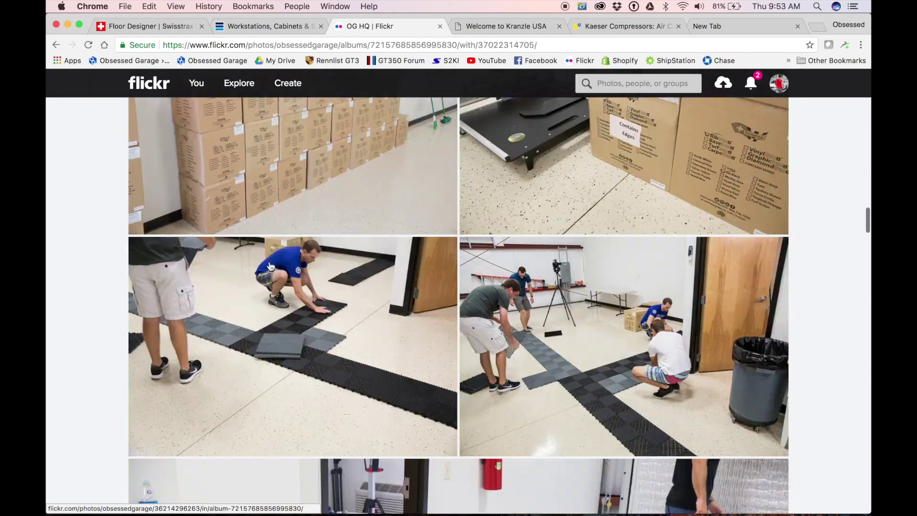
scroll(270, 267, down, 15)
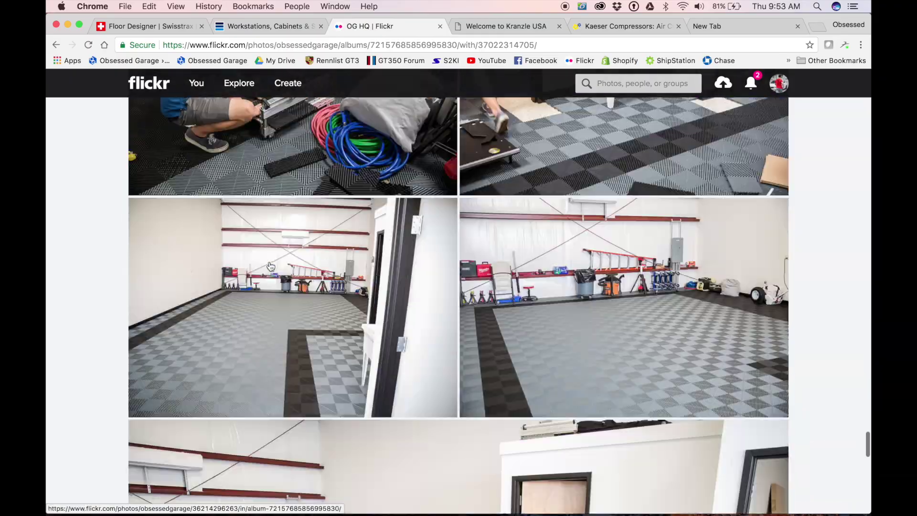
scroll(271, 266, up, 5)
scroll(271, 266, up, 6)
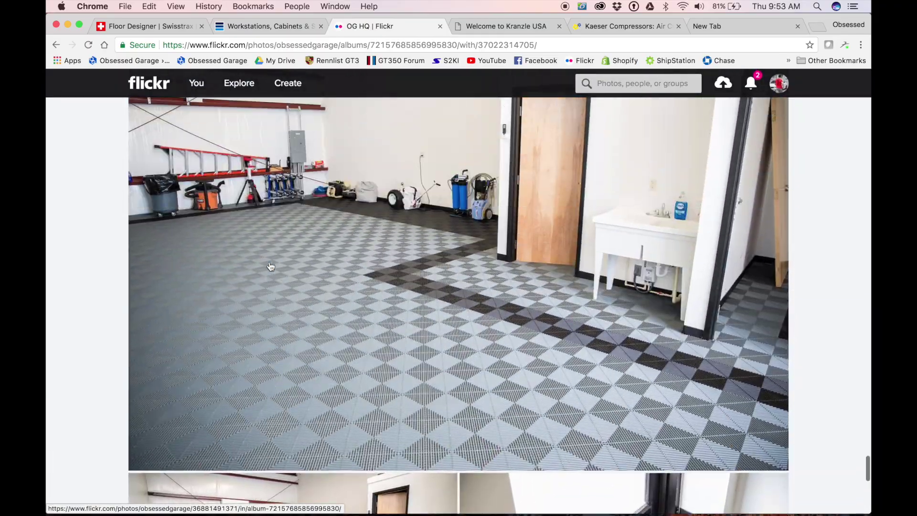
scroll(271, 266, down, 1)
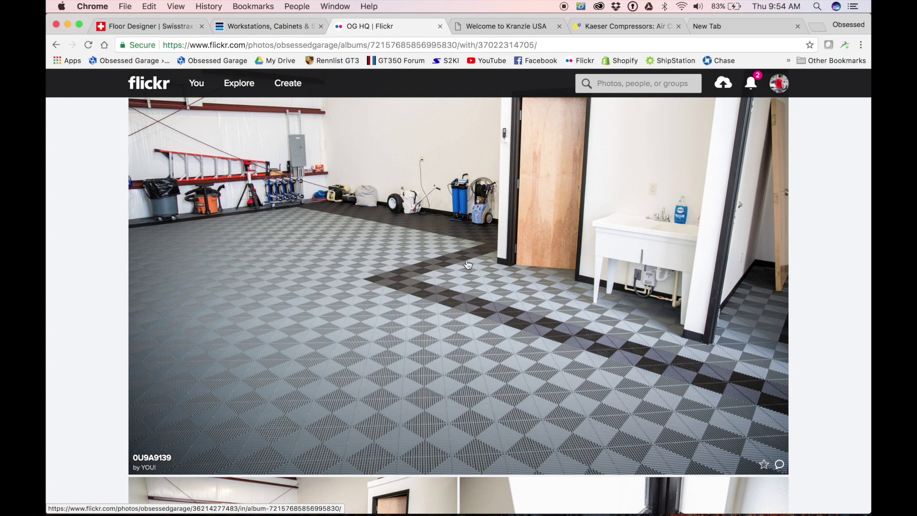
Select the 20'0" room width in the Floor Designer, then bring the garage floor plan forward.
click(161, 28)
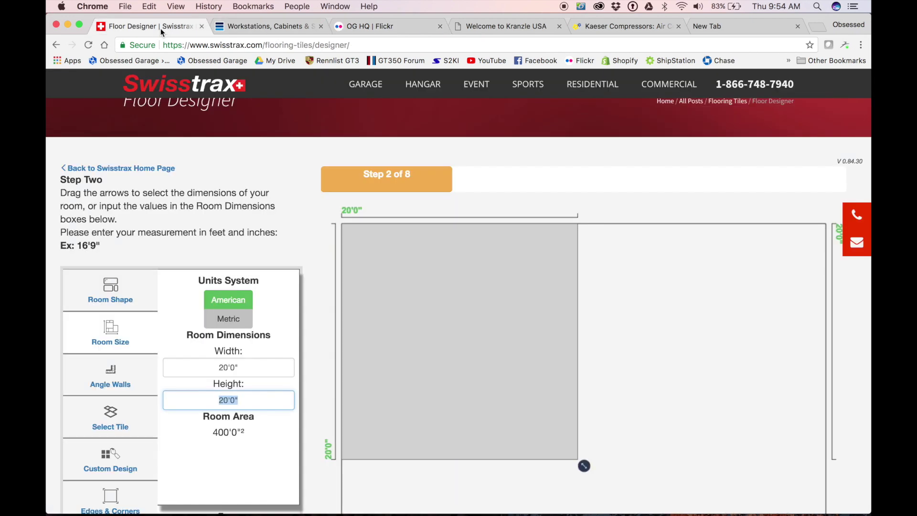
scroll(260, 306, down, 3)
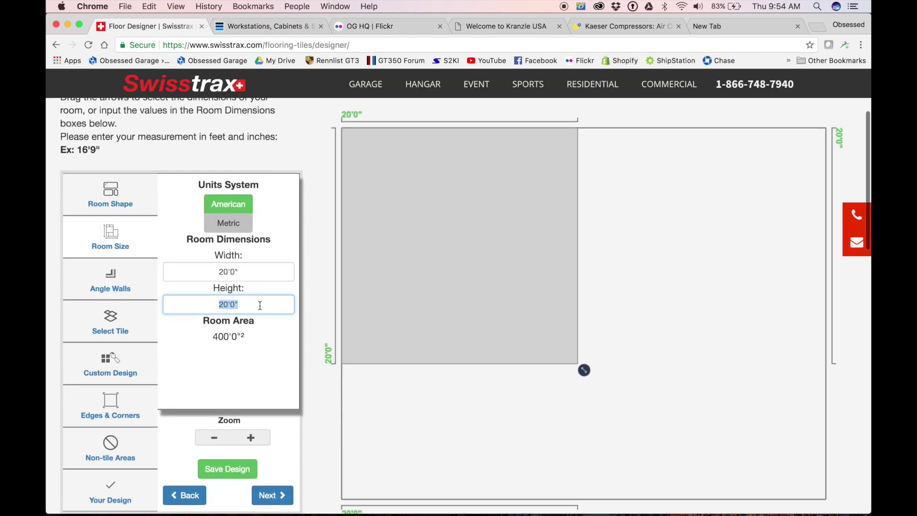
click(239, 272)
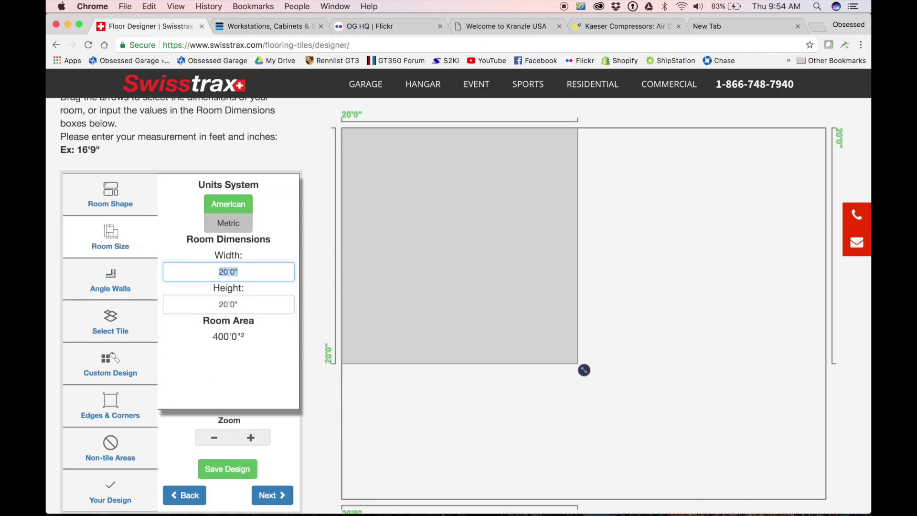
mouse_move(442, 514)
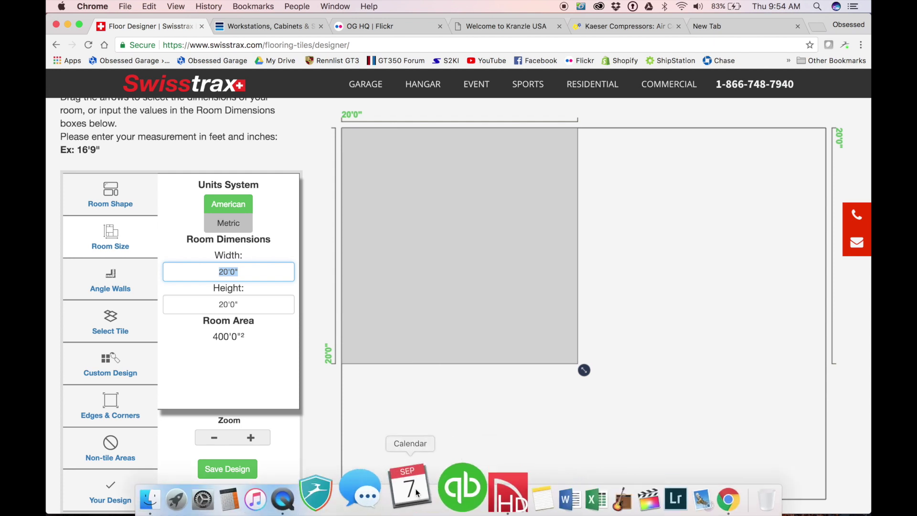
click(470, 482)
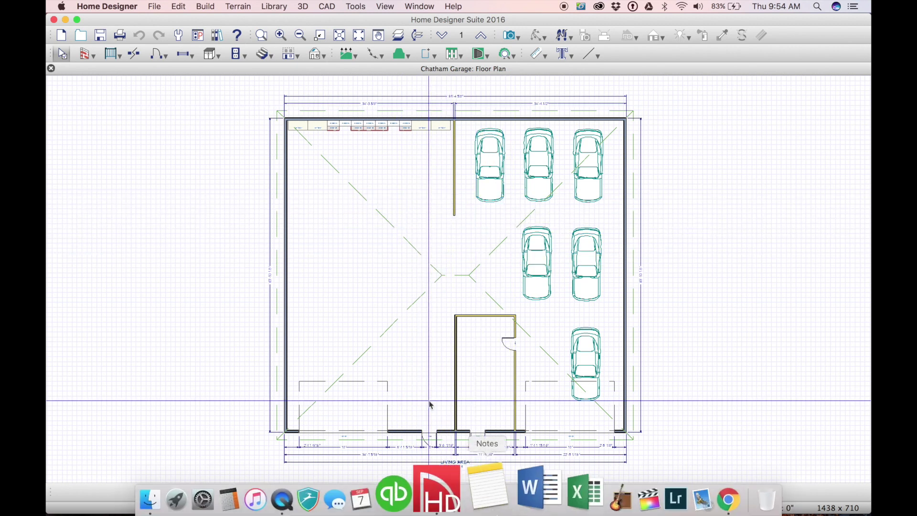
Leave the Chatham Garage floor plan in Home Designer to head back toward the browser.
click(644, 492)
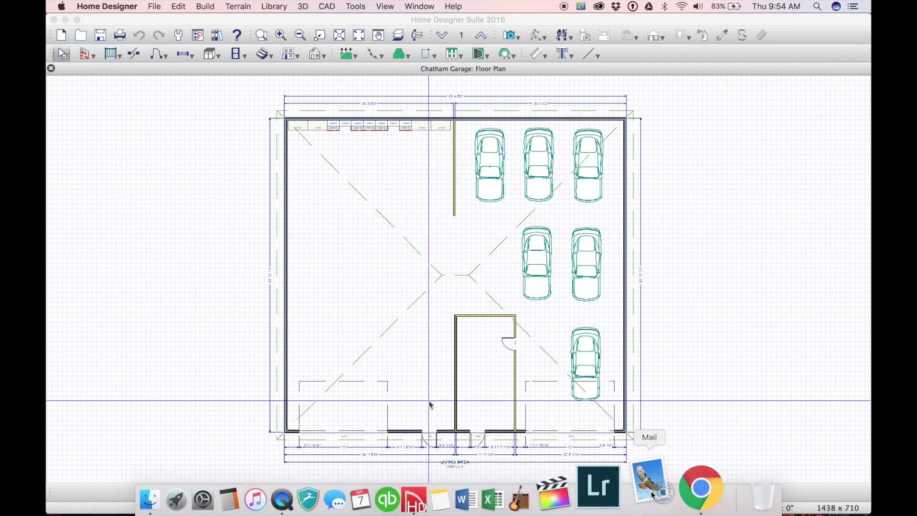
Bring the browser forward and quit the Mail app.
click(682, 490)
right_click(654, 465)
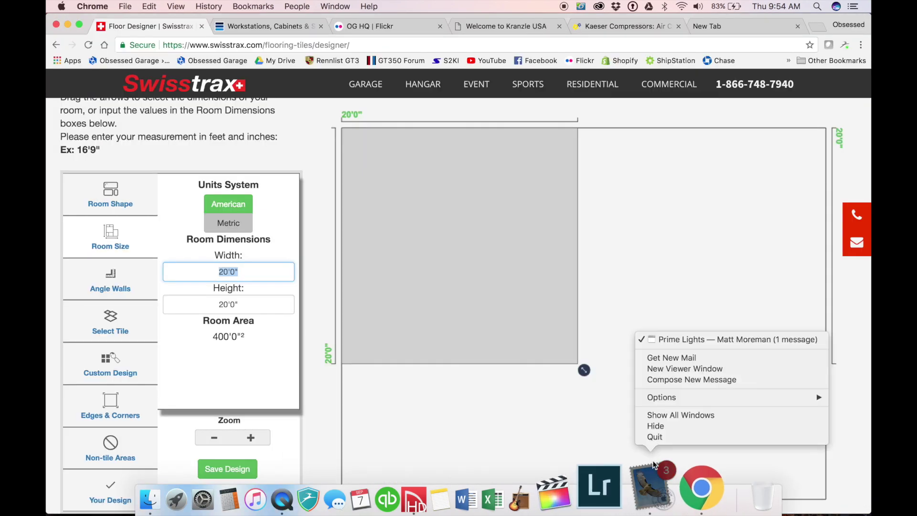
click(659, 436)
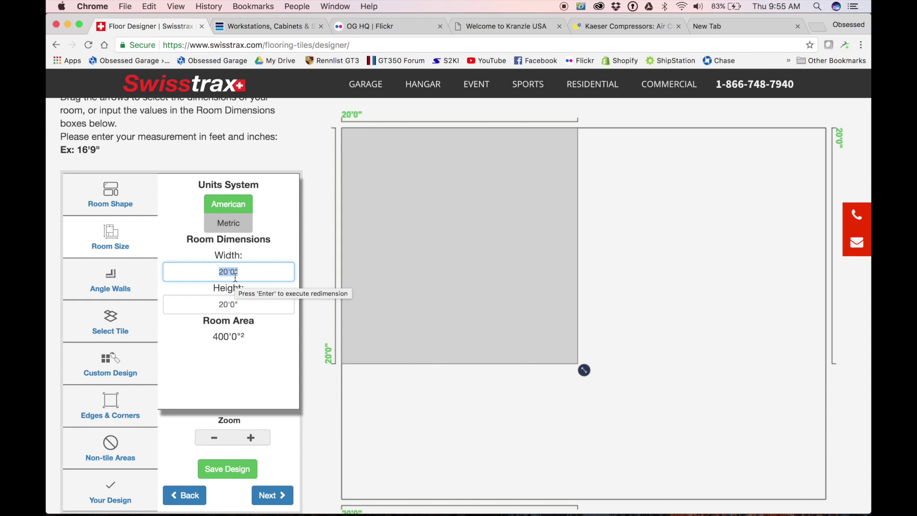
Set the room to 34' wide by 65' high and advance past angled walls to tile selection.
text(34')
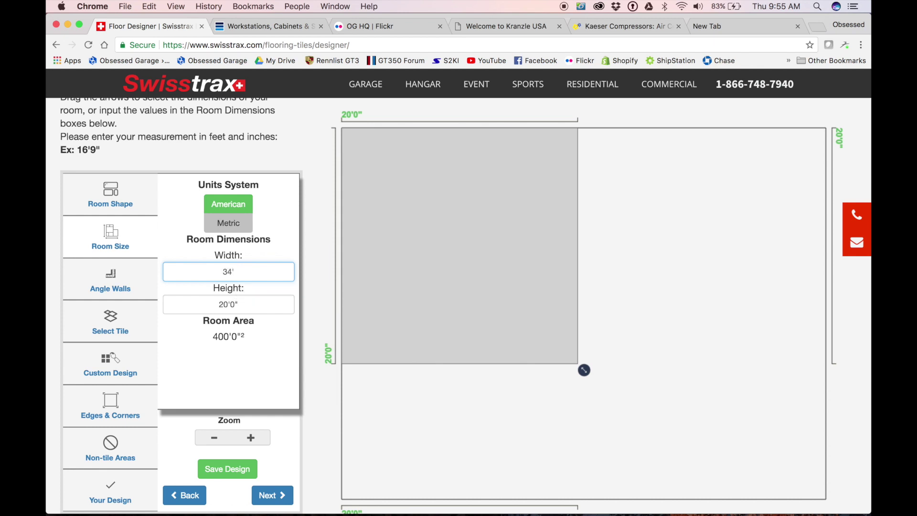
click(237, 304)
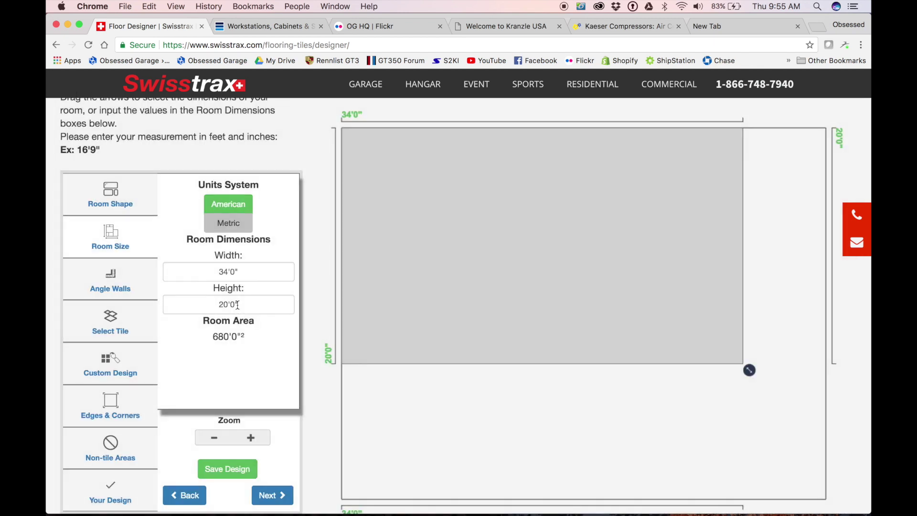
double_click(237, 304)
text(65')
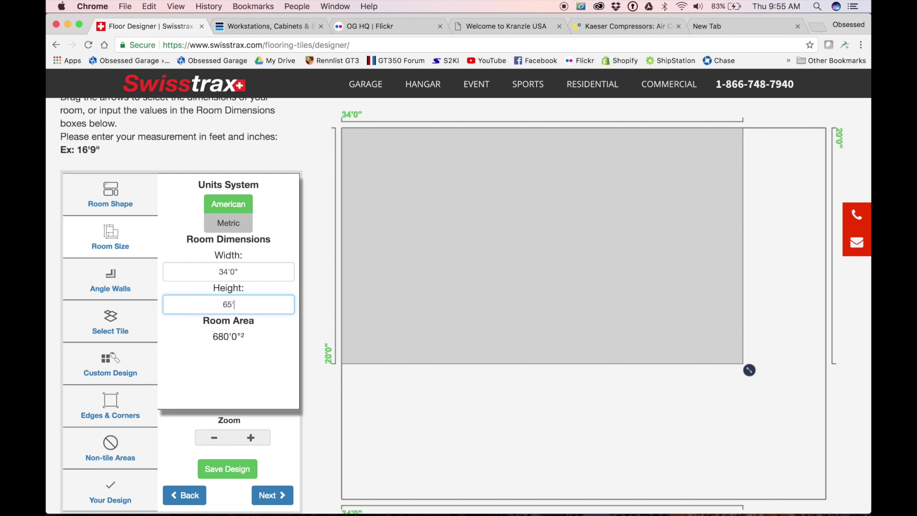
click(236, 357)
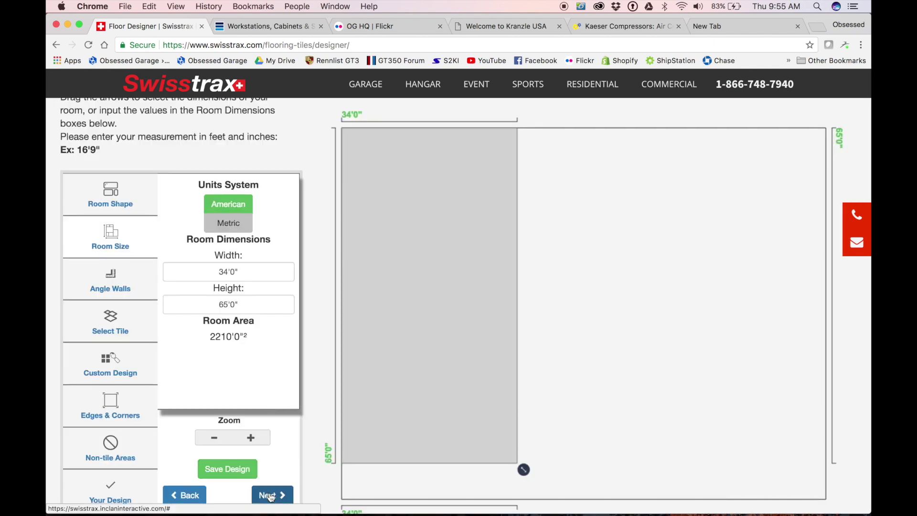
click(271, 497)
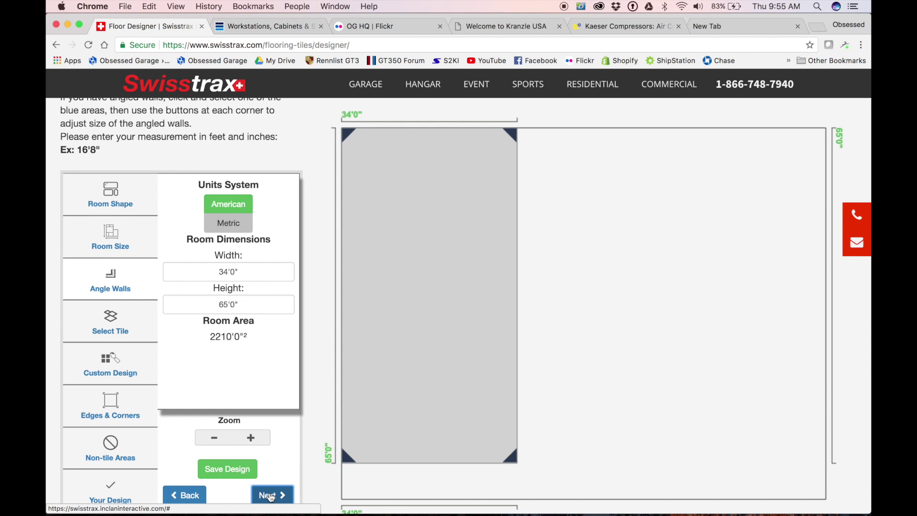
scroll(269, 477, down, 2)
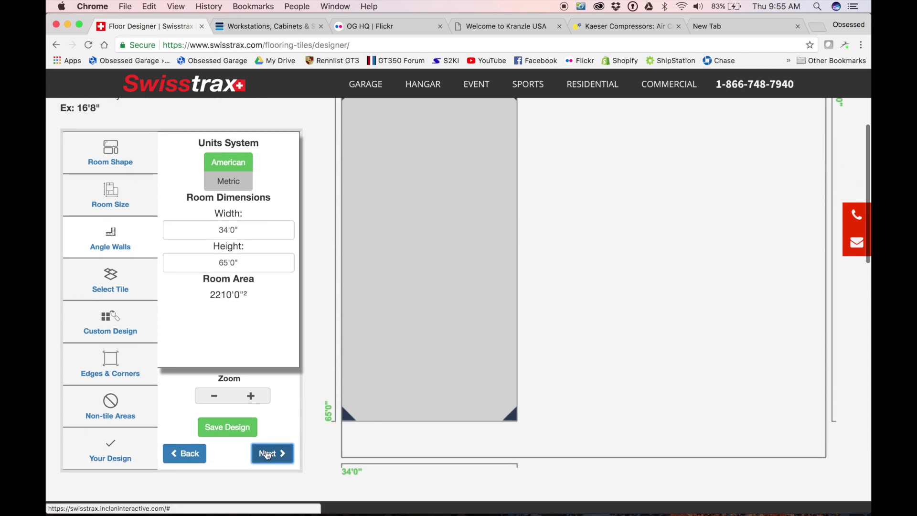
click(267, 454)
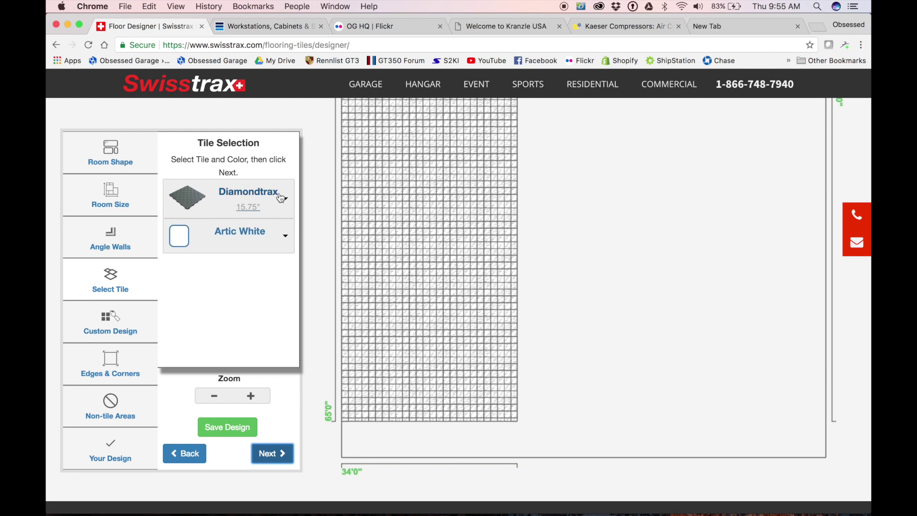
Choose Ribtrax tiles in Slate Grey to fill the 34' by 65' floor.
click(281, 198)
scroll(248, 245, down, 3)
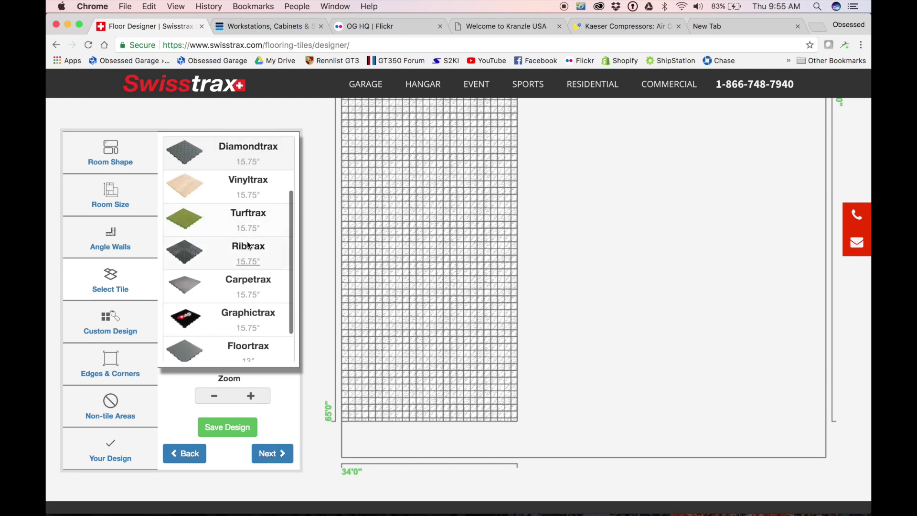
click(248, 245)
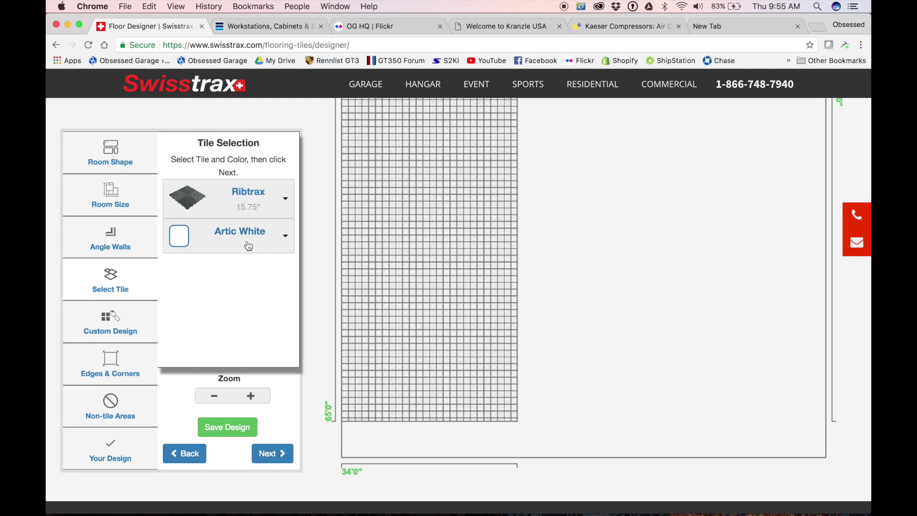
click(279, 239)
scroll(246, 284, down, 5)
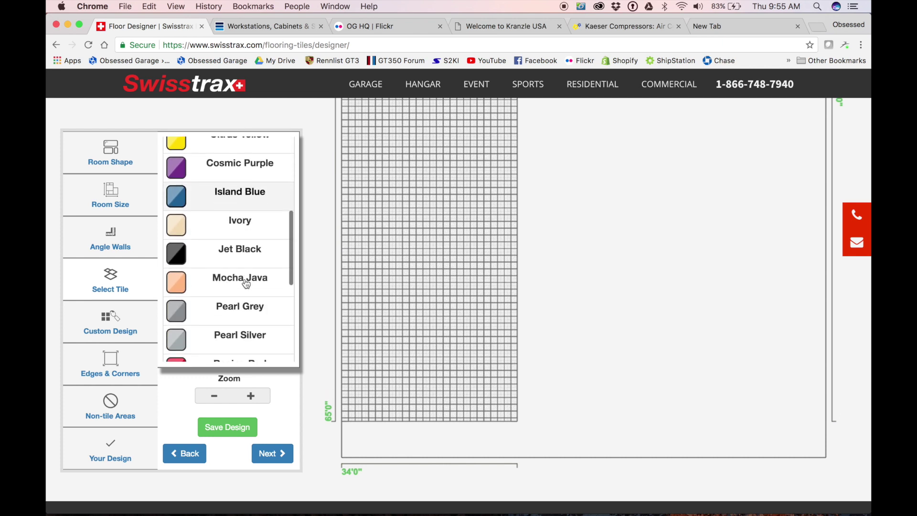
scroll(246, 284, down, 5)
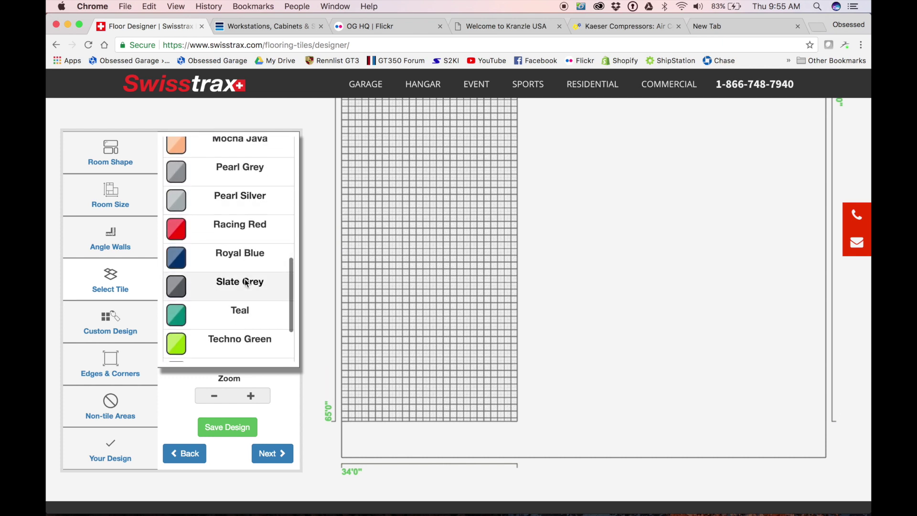
double_click(245, 287)
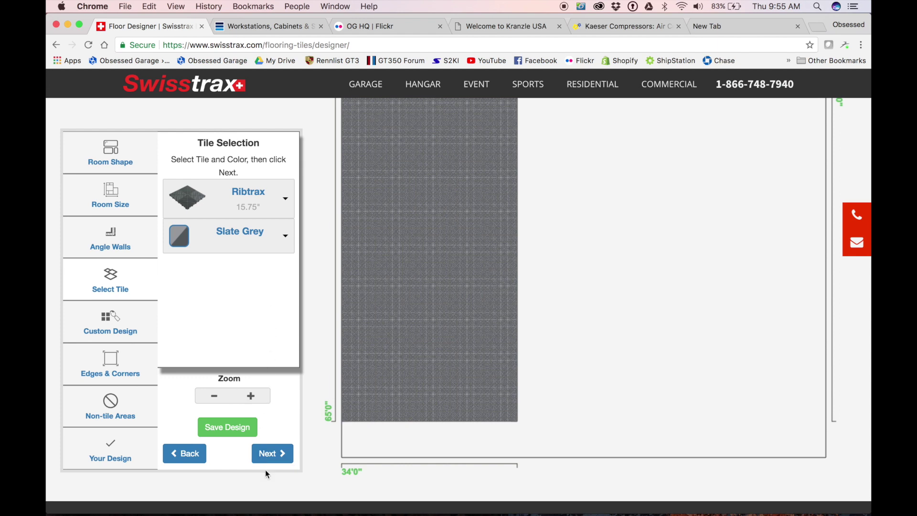
In the custom design step, select Ribtrax tiles in Jet Black for painting.
click(273, 458)
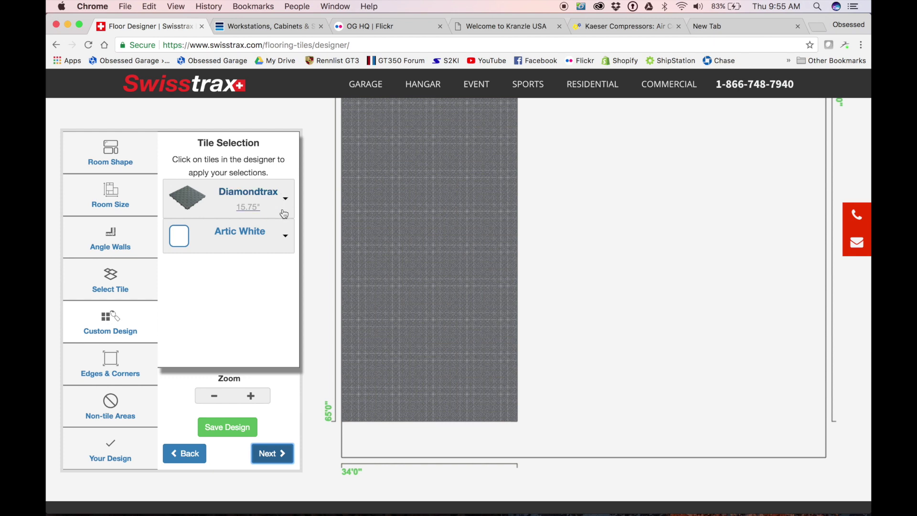
click(283, 235)
click(285, 196)
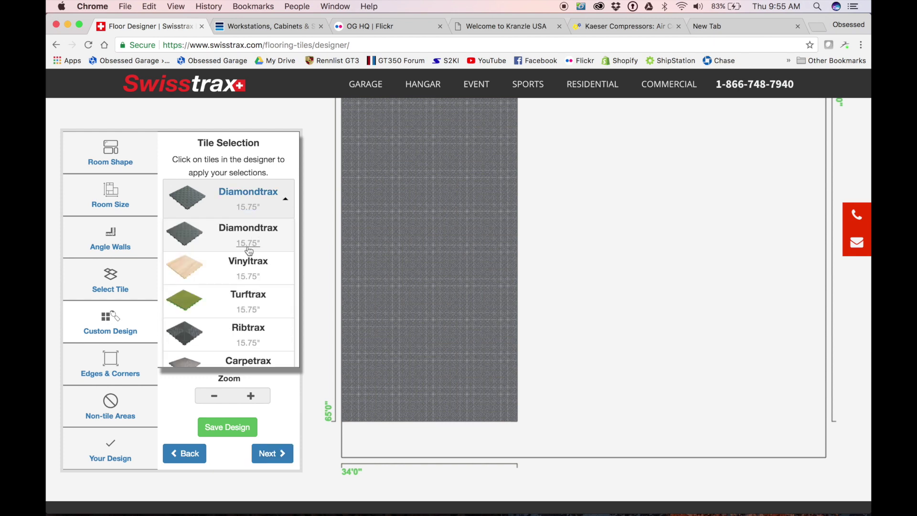
click(247, 328)
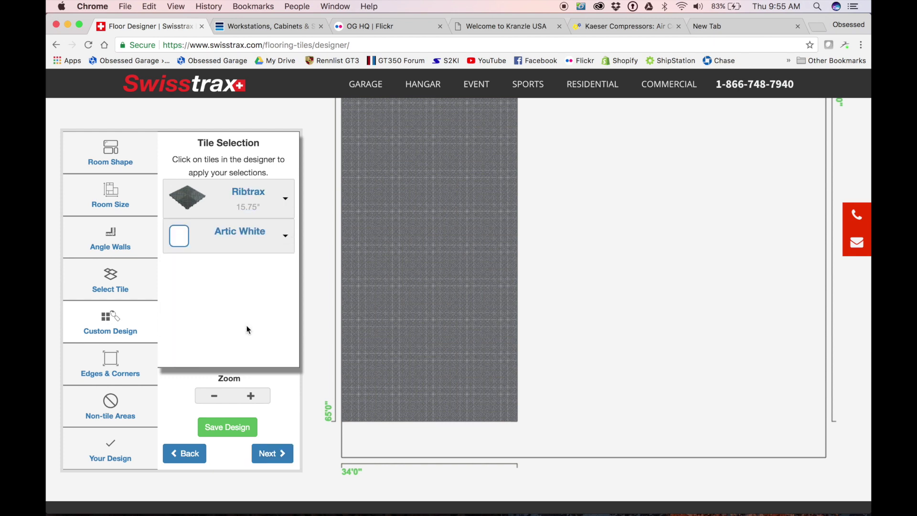
click(289, 236)
scroll(248, 304, down, 5)
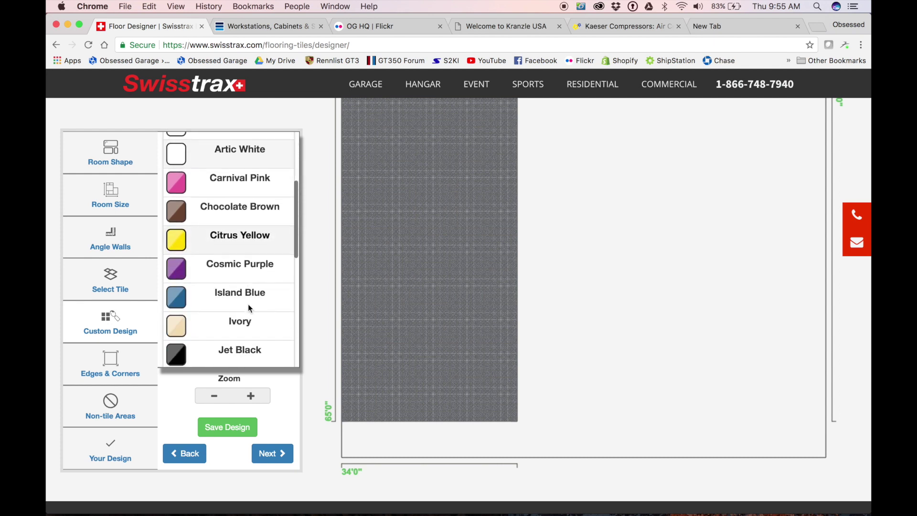
click(248, 246)
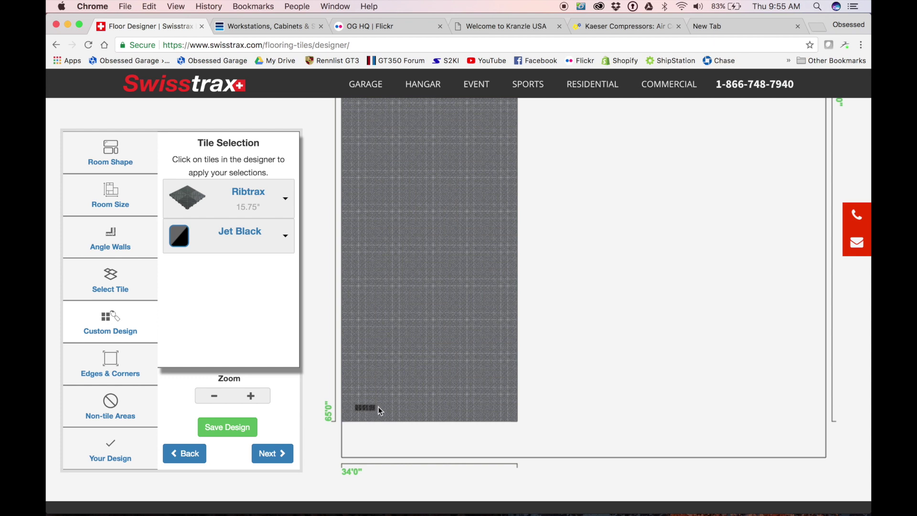
Paint Jet Black tiles along the bottom row and up the right and left sides.
click(411, 408)
click(392, 407)
click(405, 408)
click(419, 407)
click(433, 409)
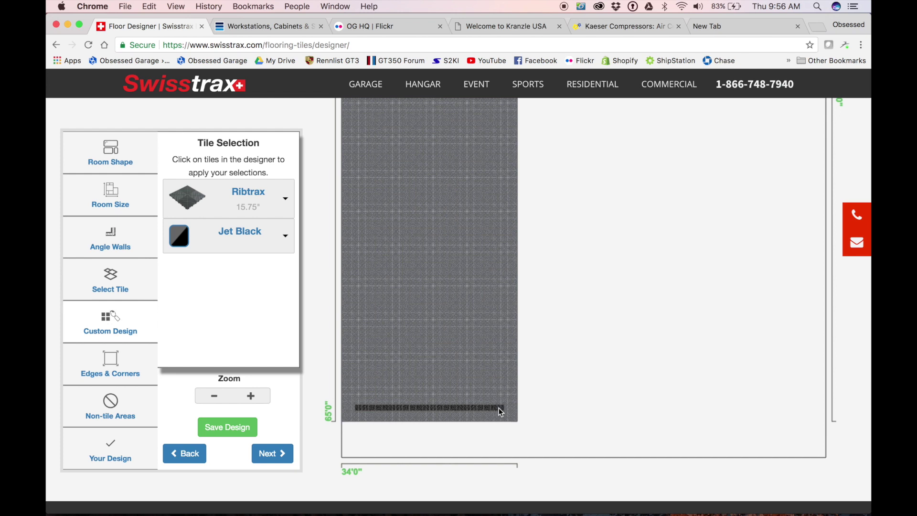
drag(501, 403, 501, 277)
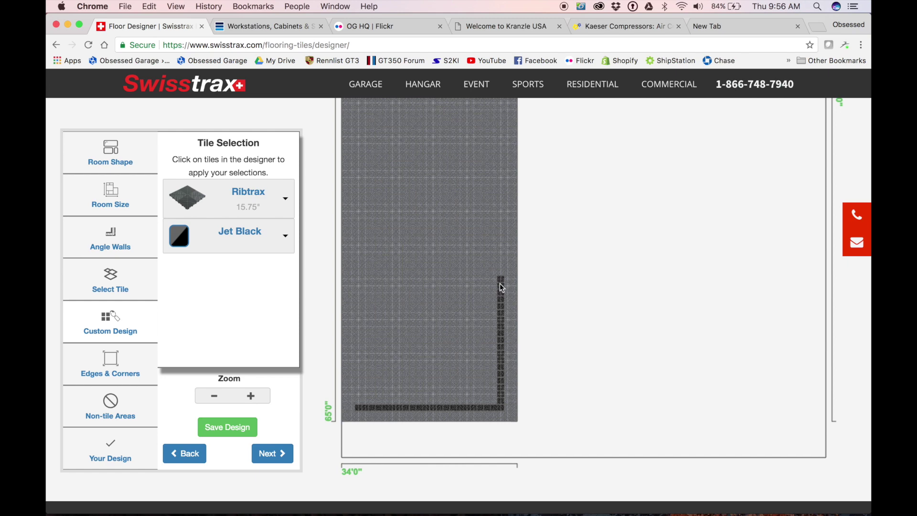
drag(363, 398, 359, 148)
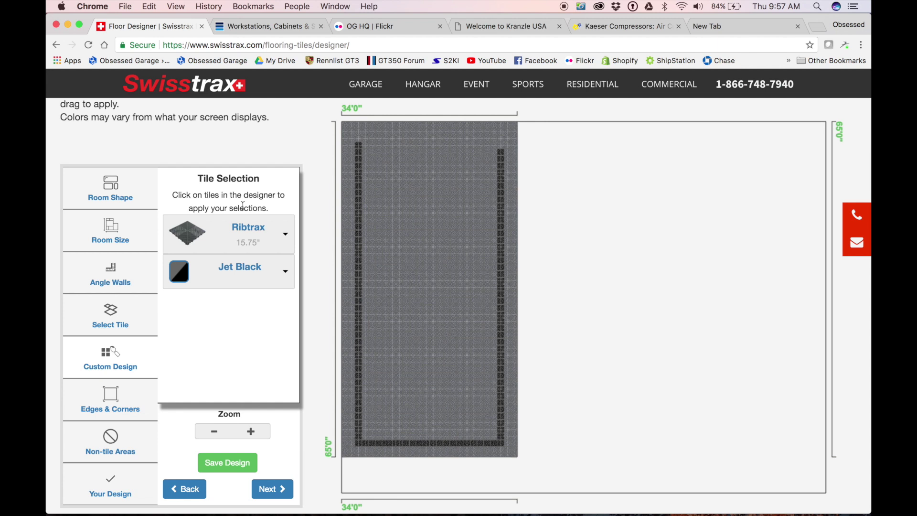
click(277, 273)
Paint Citrus Yellow tiles in a band across the top of the floor.
scroll(277, 287, down, 3)
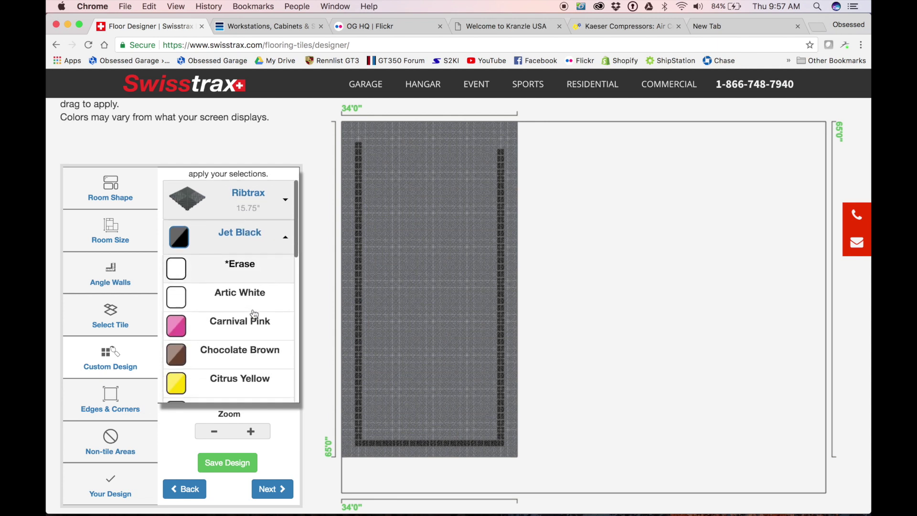
click(254, 319)
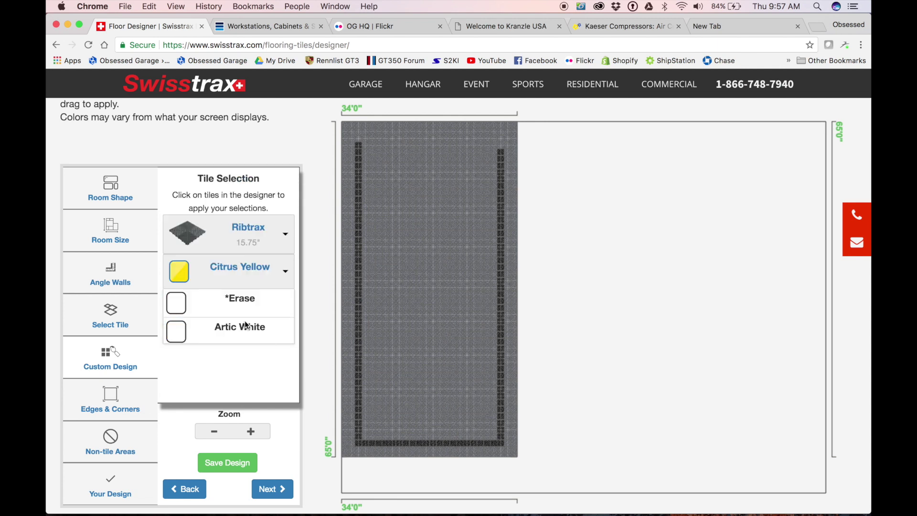
click(357, 139)
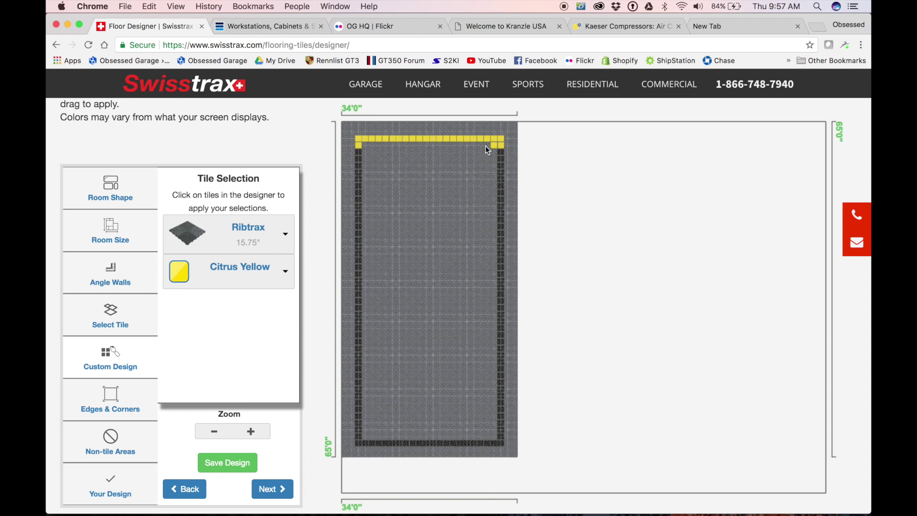
click(459, 145)
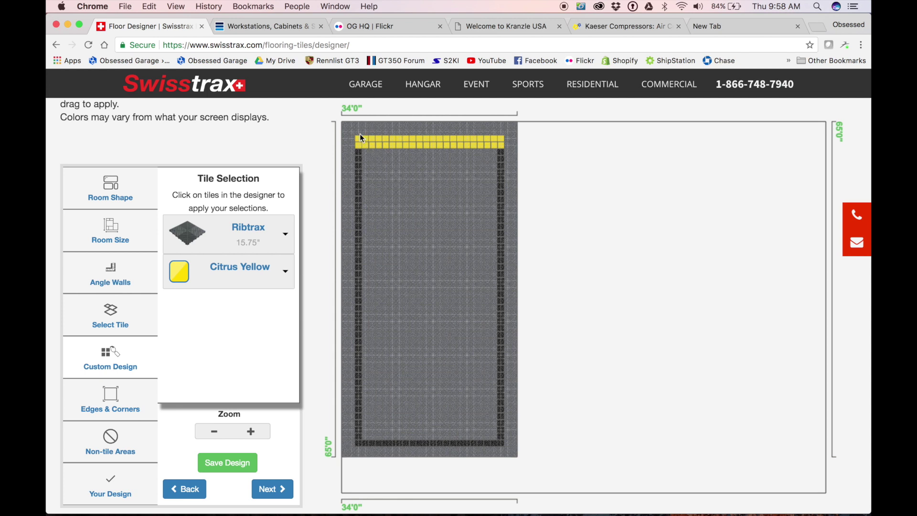
Switch the painting colour back to Jet Black and proceed to the edges-and-corners step.
click(274, 277)
scroll(254, 305, down, 1)
scroll(253, 301, down, 5)
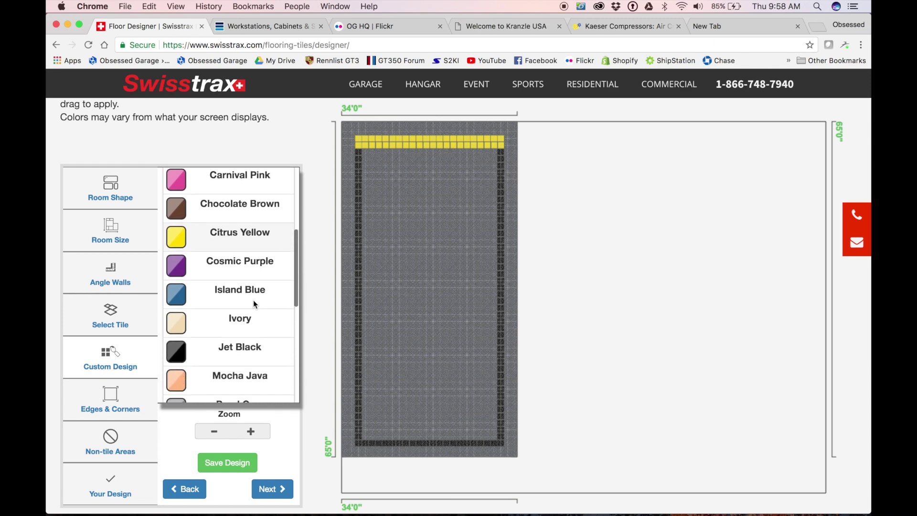
click(253, 299)
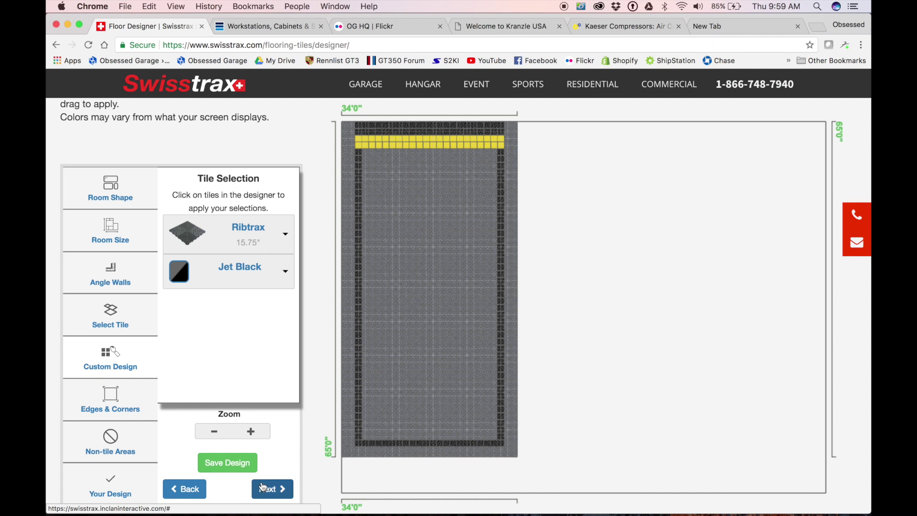
click(262, 487)
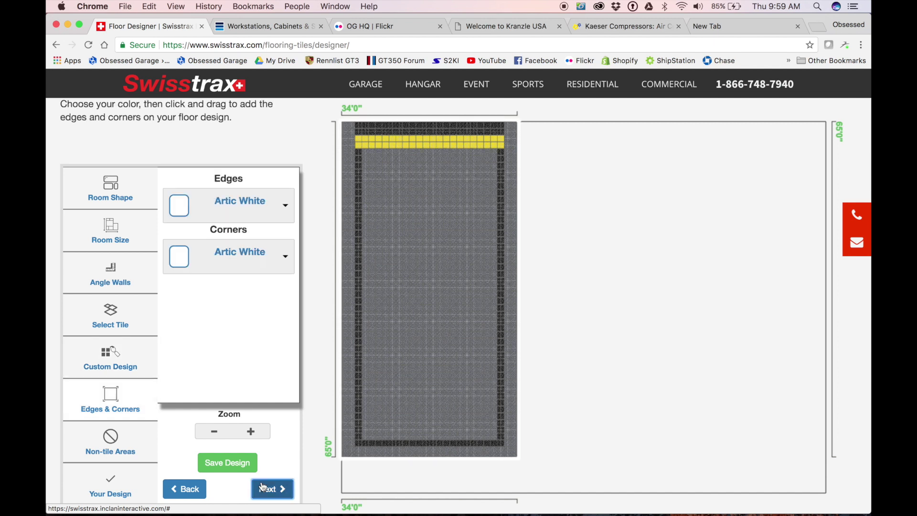
Place 28 Slate Grey edge pieces along the floor's bottom and right sides, then continue.
click(282, 204)
scroll(245, 287, down, 10)
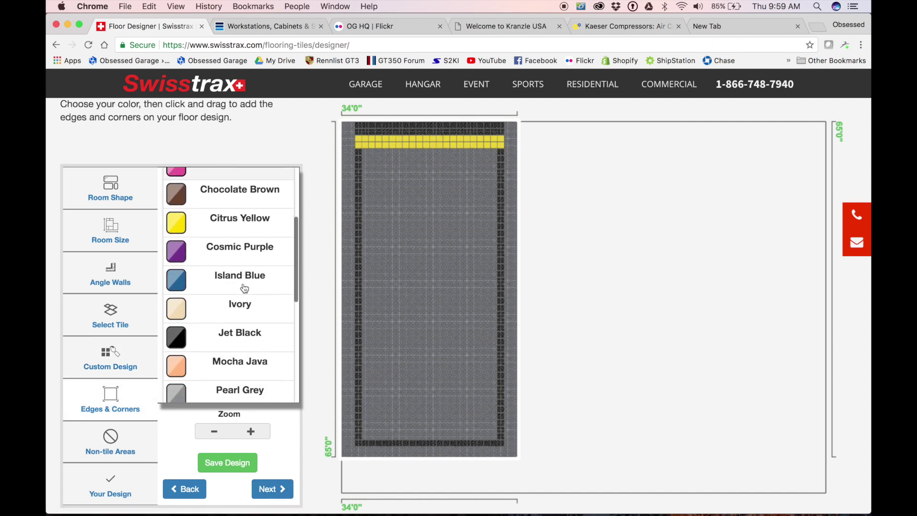
click(248, 237)
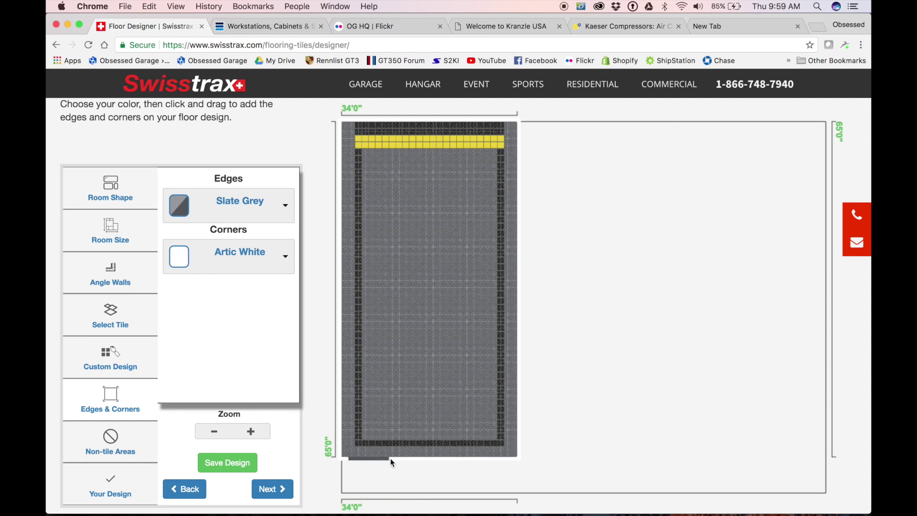
click(439, 459)
click(519, 316)
drag(519, 285, 519, 256)
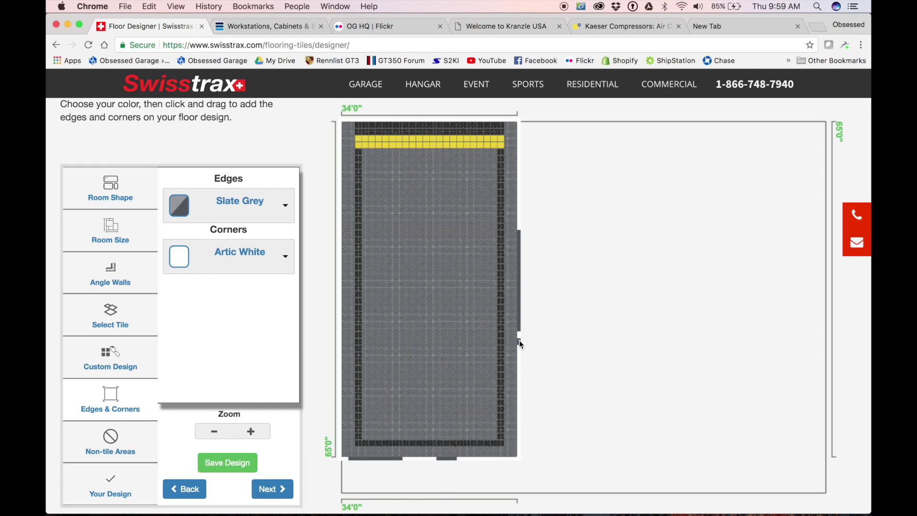
click(279, 488)
Show the Your Design summary: 1300 tiles, 1104 Slate Grey, 152 Jet Black, 44 Citrus Yellow, 28 edges.
click(279, 488)
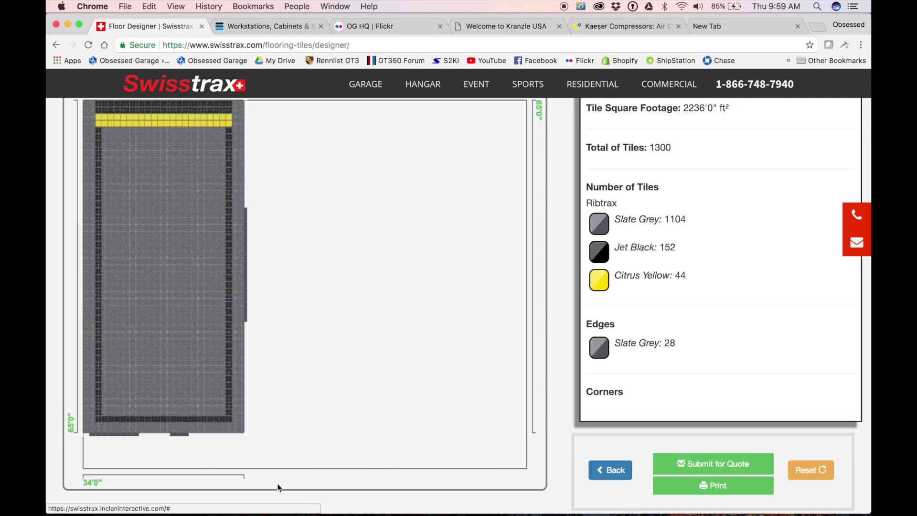
scroll(487, 296, up, 1)
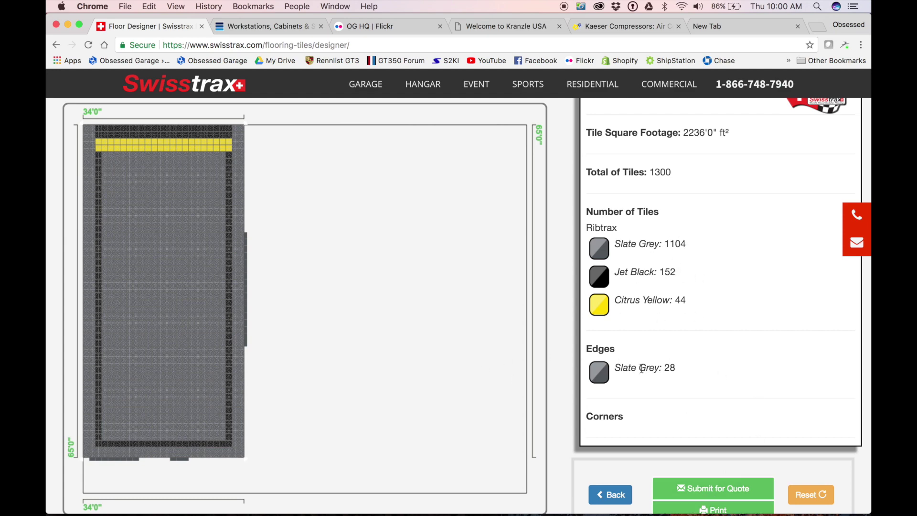
Load obsessedgaragestore.com in the blank new tab.
click(751, 27)
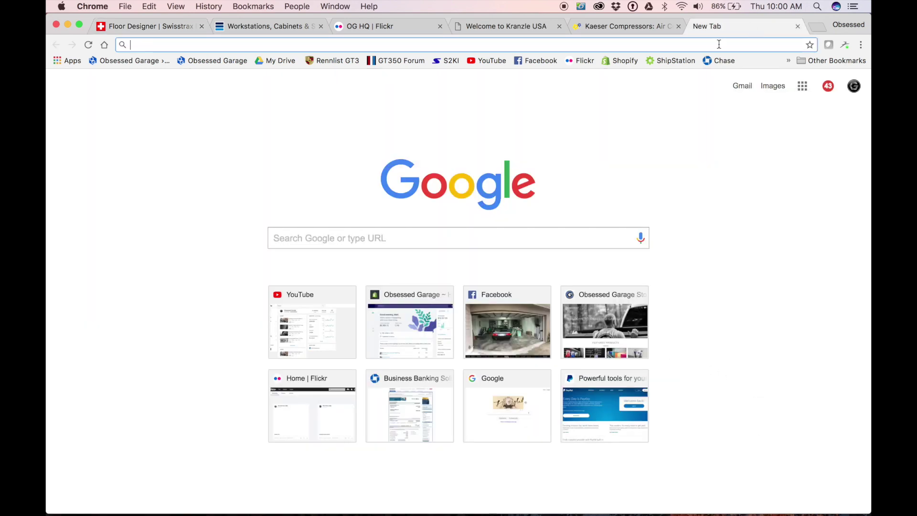
text(obsessedgaragestore.com)
key(Return)
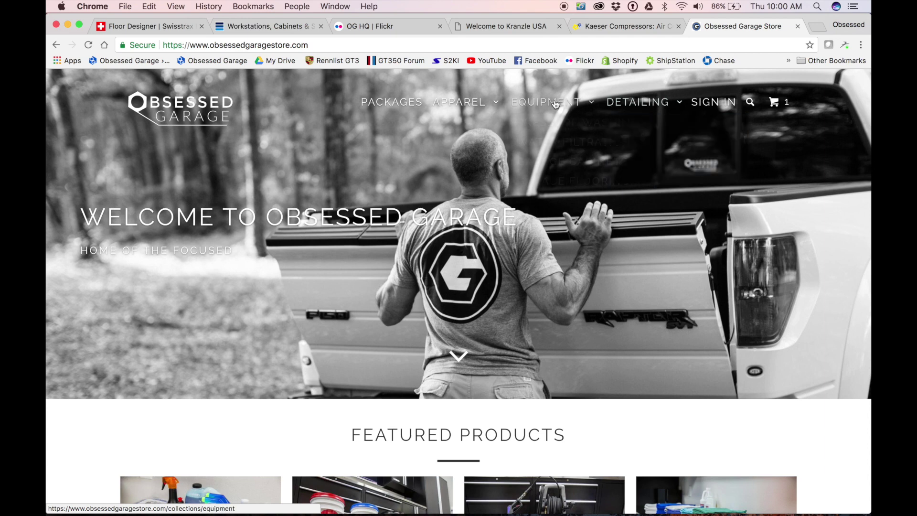
Open the Garage Flooring collection, then the Swisstrax Ribtrax product page.
mouse_move(559, 103)
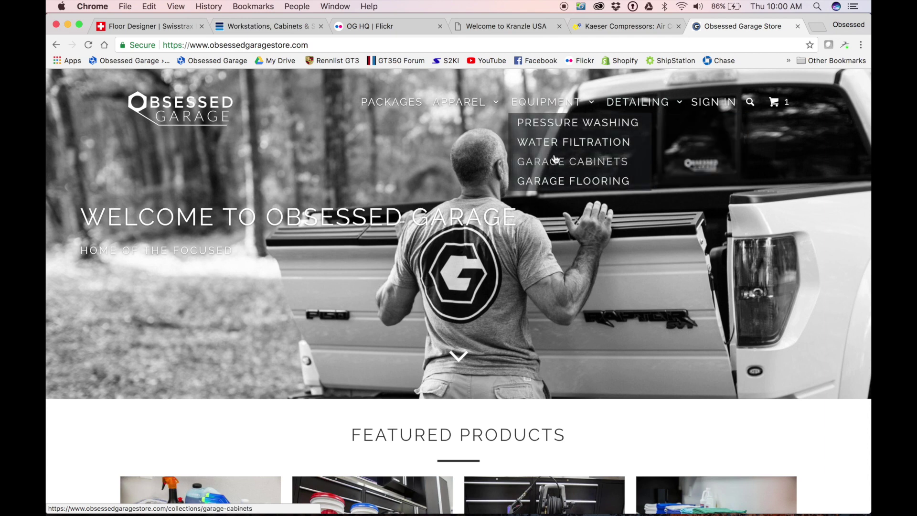
click(554, 181)
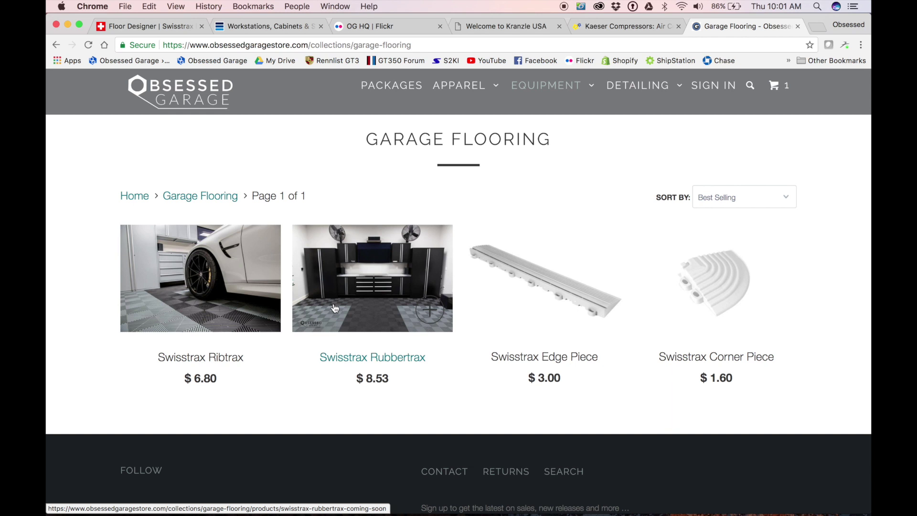
click(221, 310)
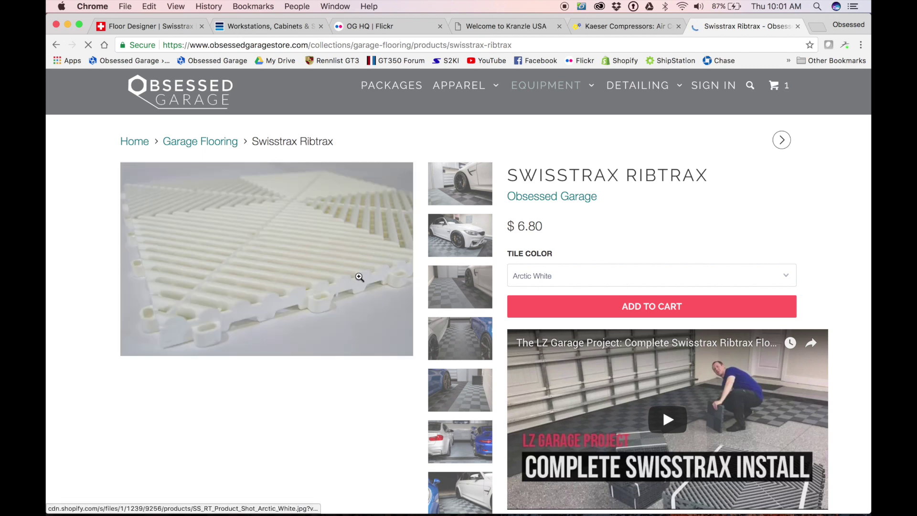
Review Ribtrax pricing: $3.95 per sq ft, $6.80 per tile, 20% discount, $4.95 list price.
scroll(359, 277, down, 3)
scroll(359, 277, down, 5)
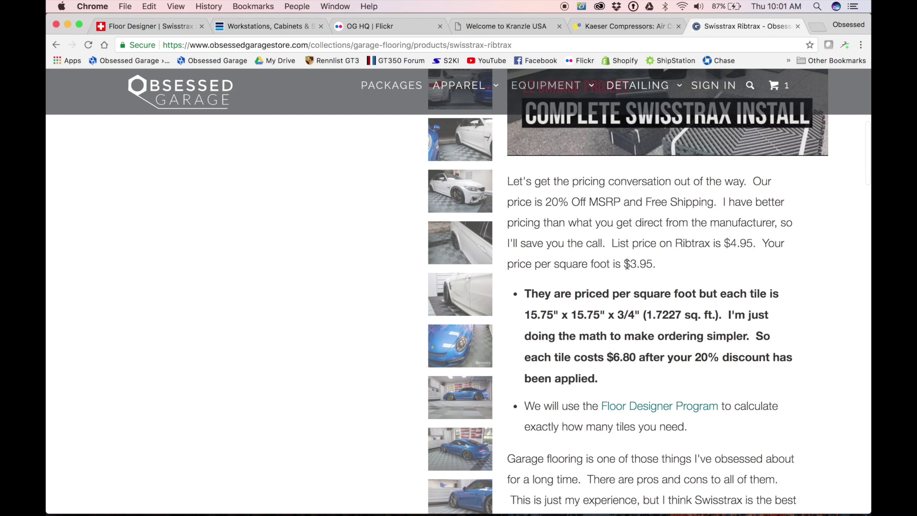
drag(630, 265, 654, 264)
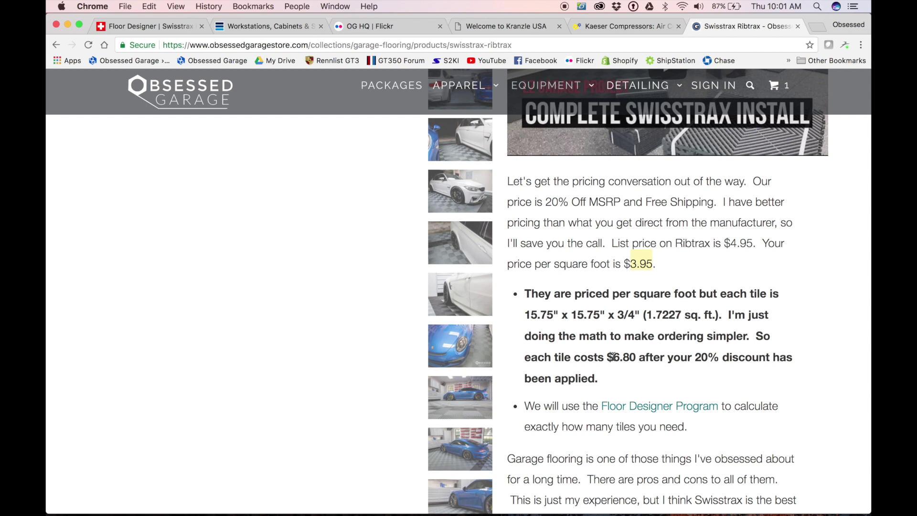
drag(613, 358, 635, 356)
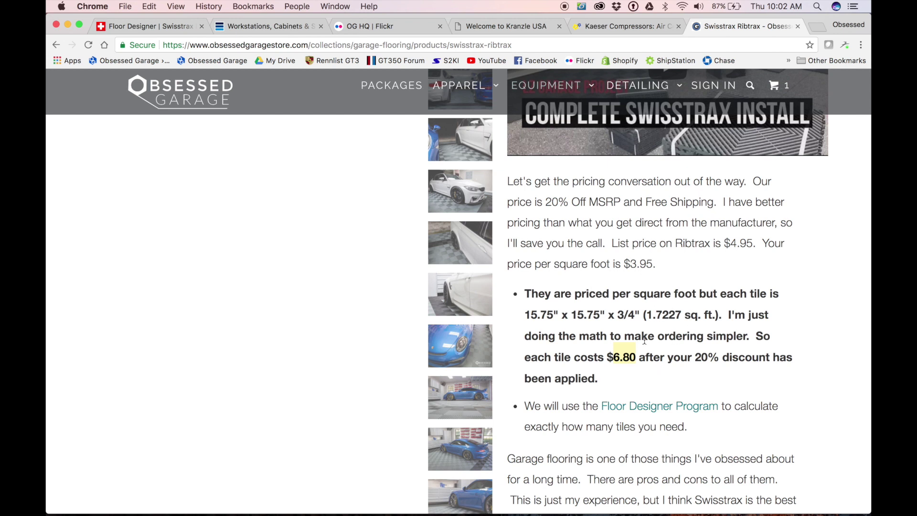
drag(695, 356, 715, 356)
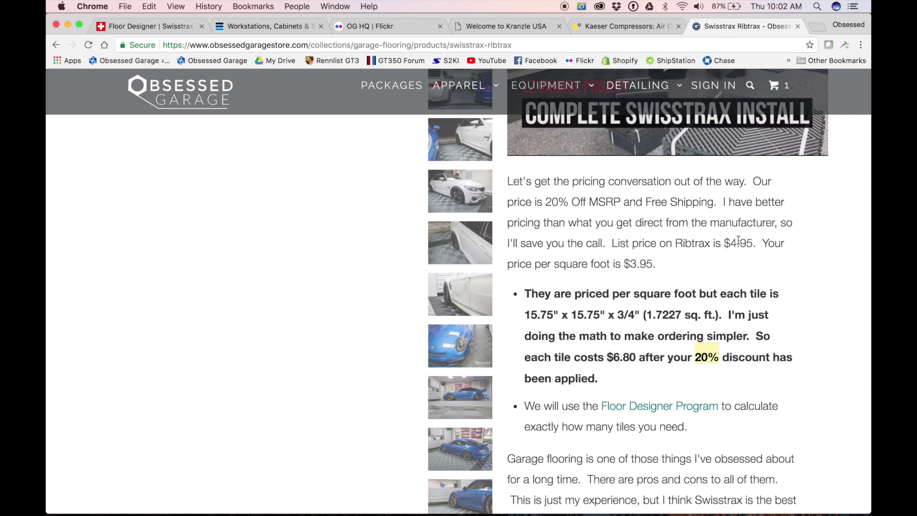
drag(723, 242, 755, 243)
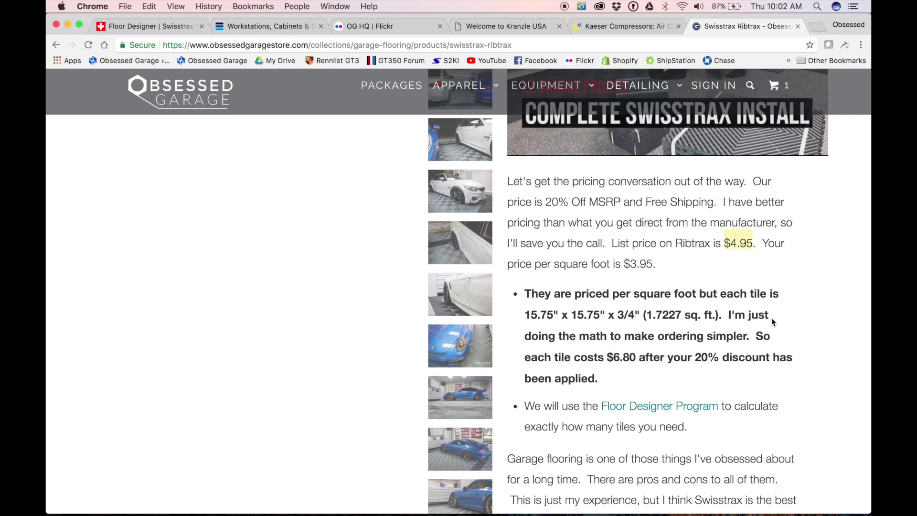
Set the Ribtrax tile colour to Slate Grey.
scroll(614, 251, up, 7)
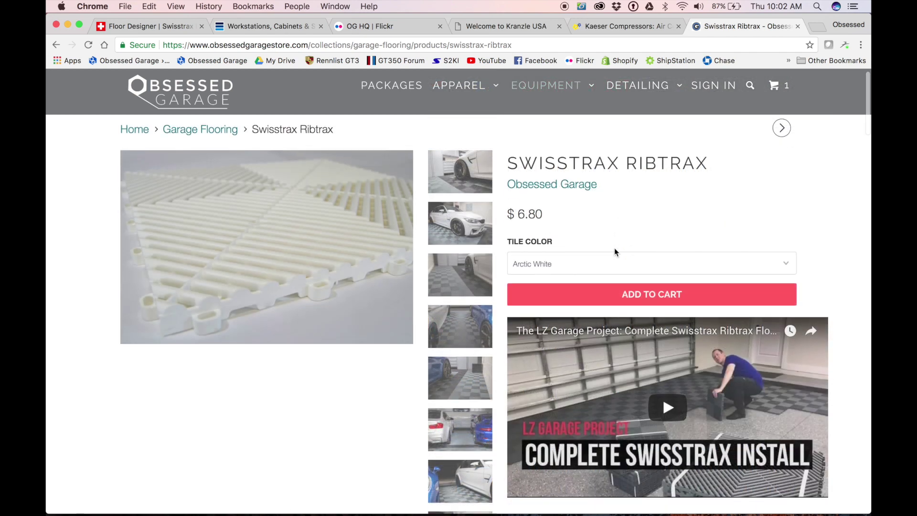
click(577, 273)
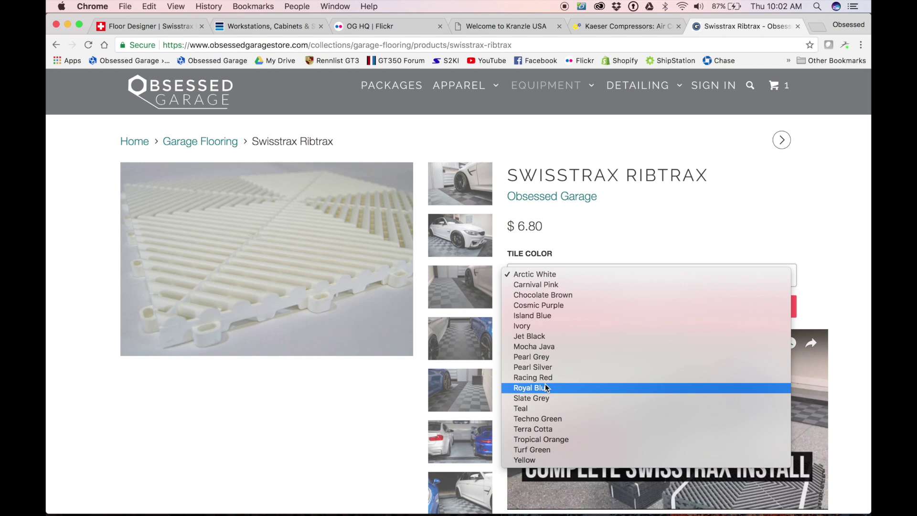
click(537, 400)
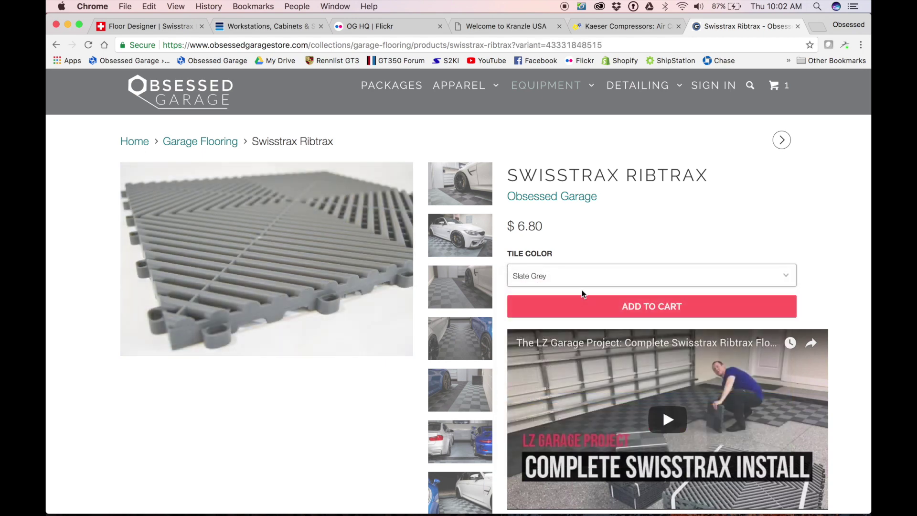
Add Slate Grey Ribtrax to the cart at quantity 1104 and remove the Car Washing Package.
click(607, 306)
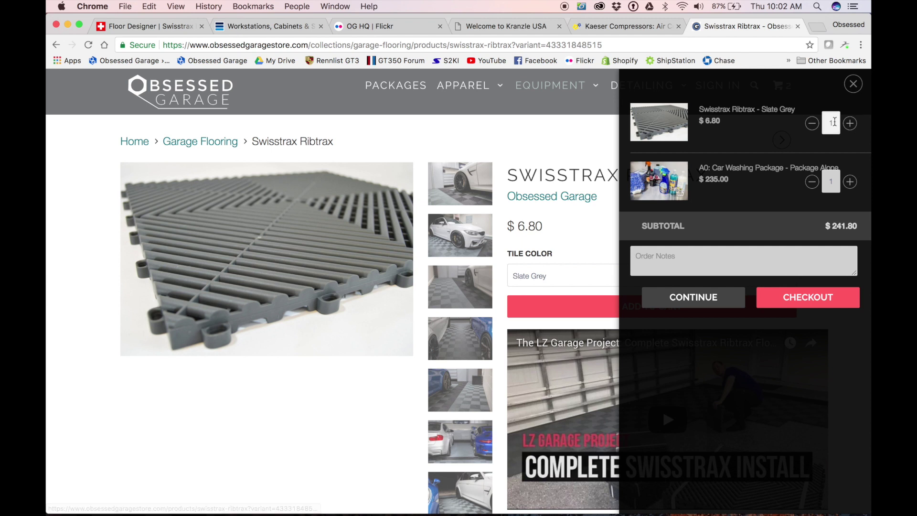
click(812, 181)
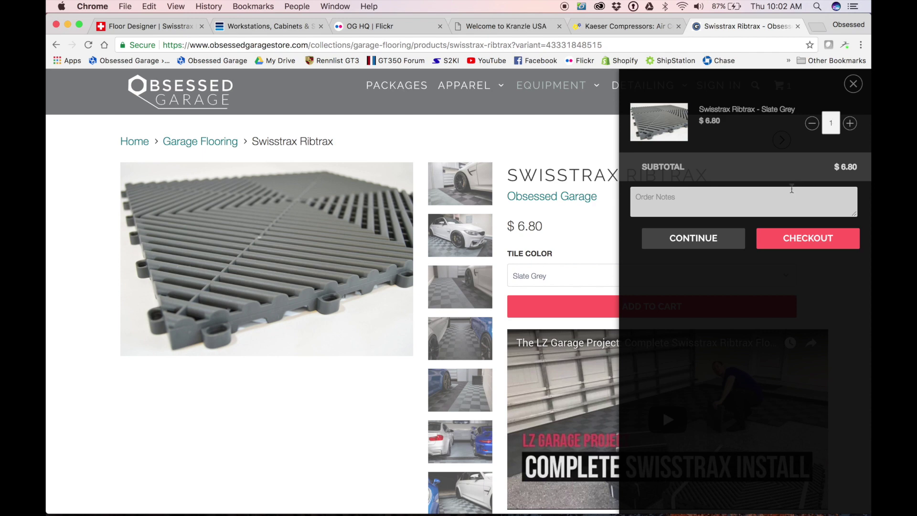
click(142, 26)
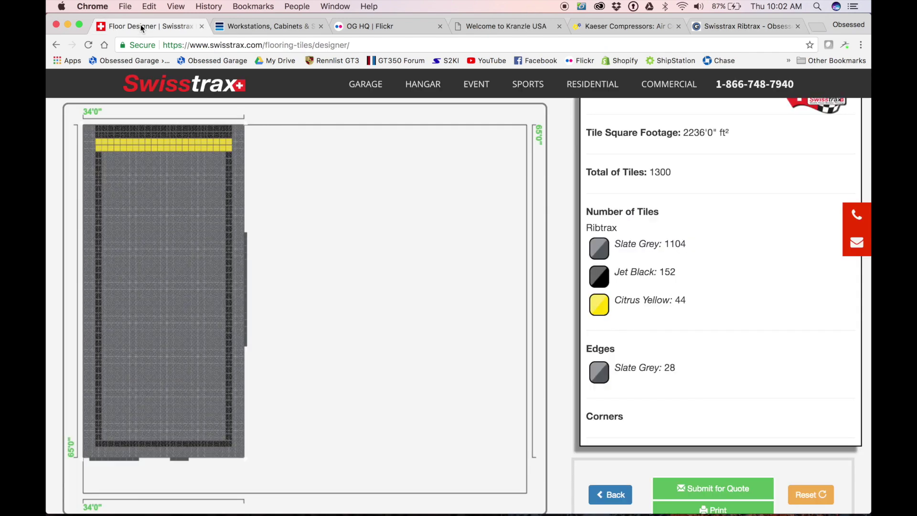
click(754, 27)
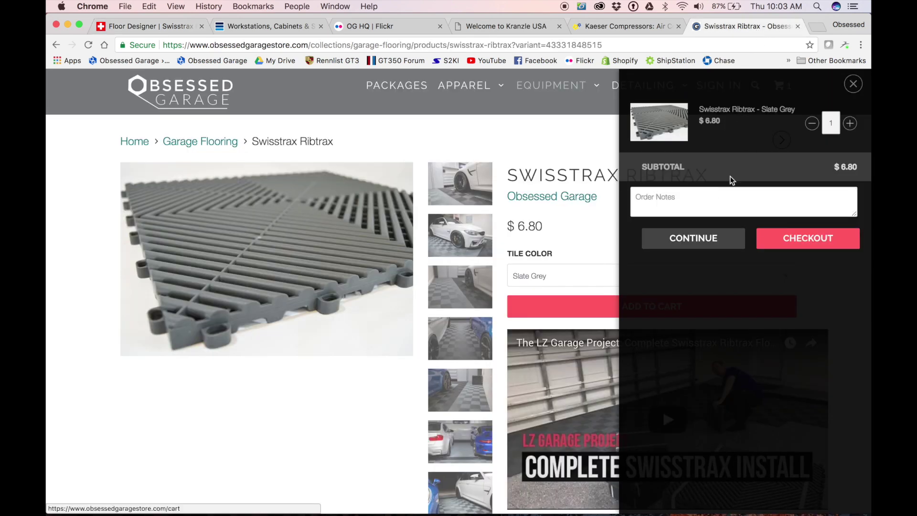
click(829, 122)
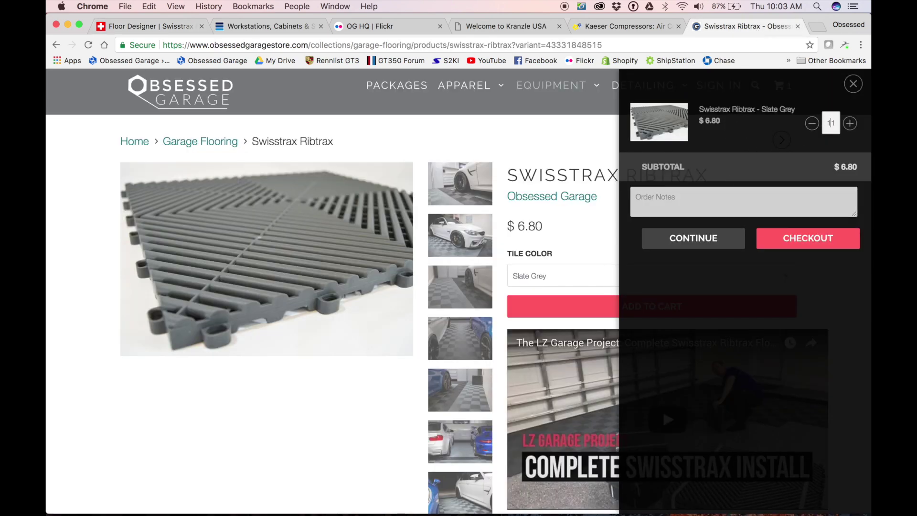
text(104)
click(715, 243)
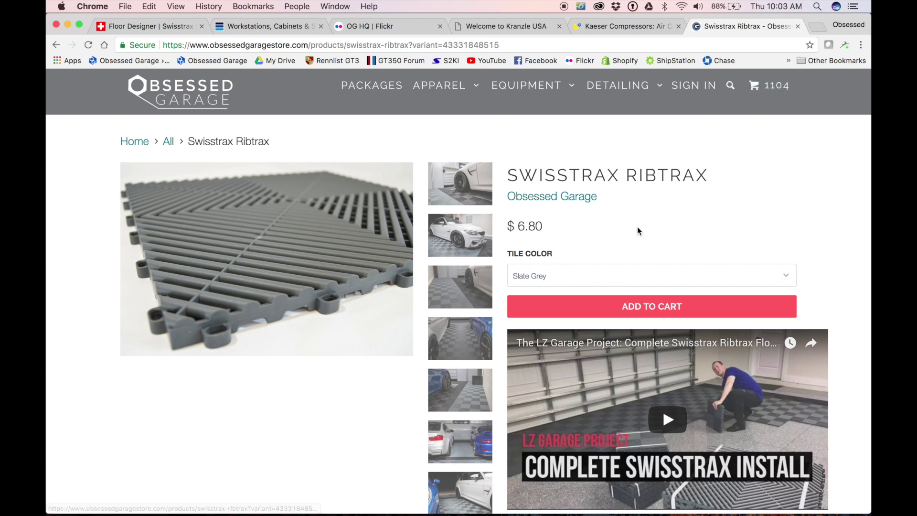
Add a Jet Black Ribtrax tile to the cart.
click(529, 270)
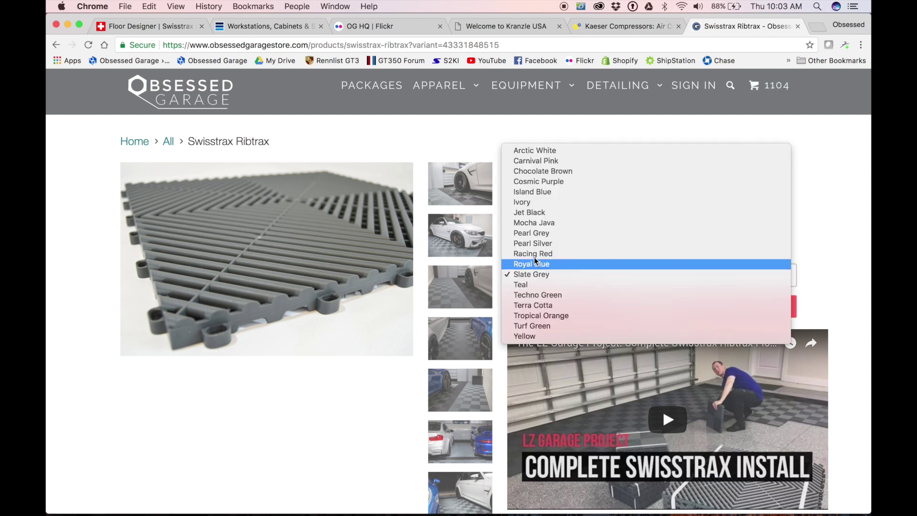
key(Escape)
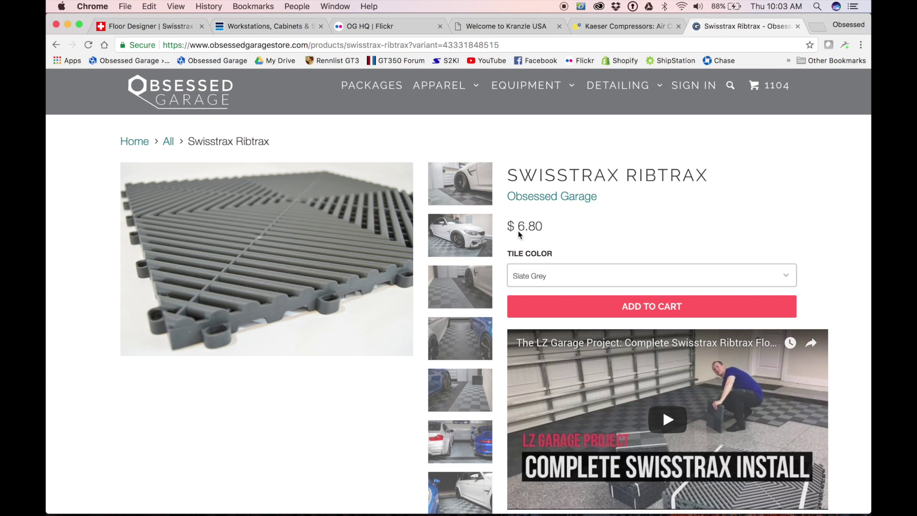
click(650, 308)
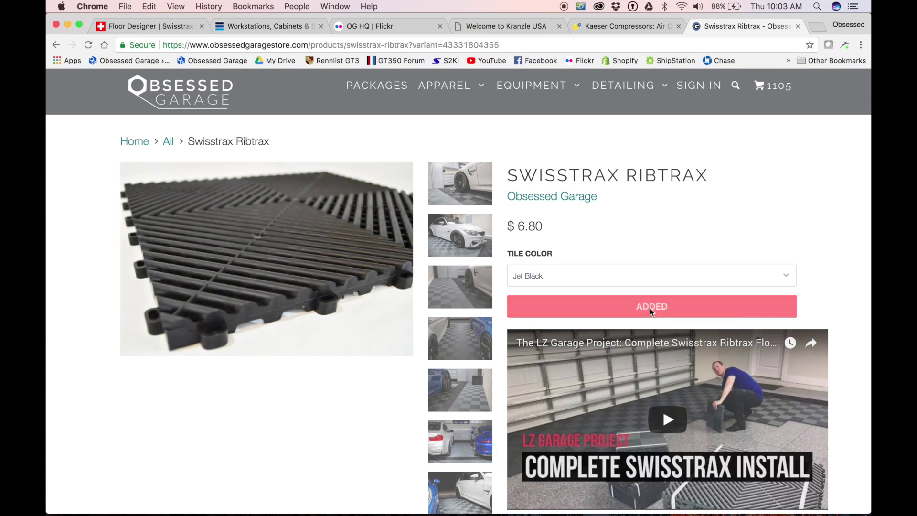
Set the cart's Jet Black Ribtrax quantity to 152, matching the designer, and open Swisstrax Rubbertrax.
mouse_move(650, 503)
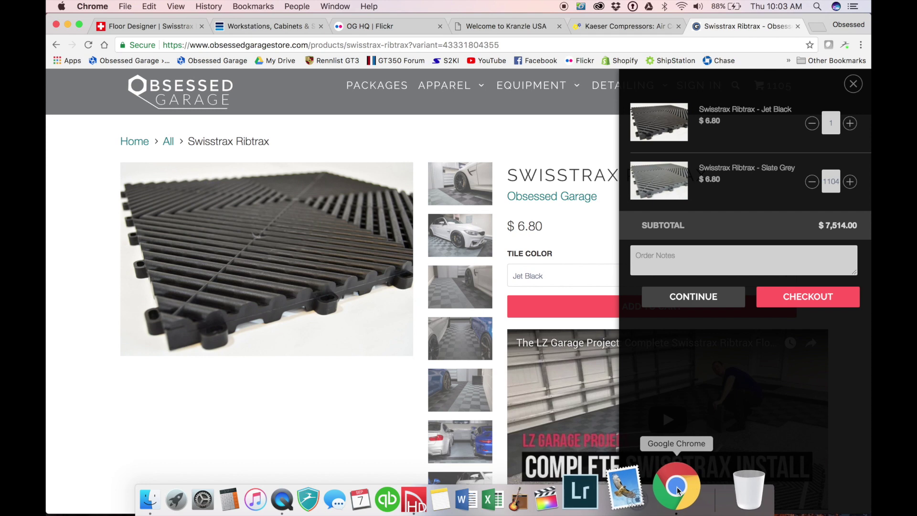
click(143, 27)
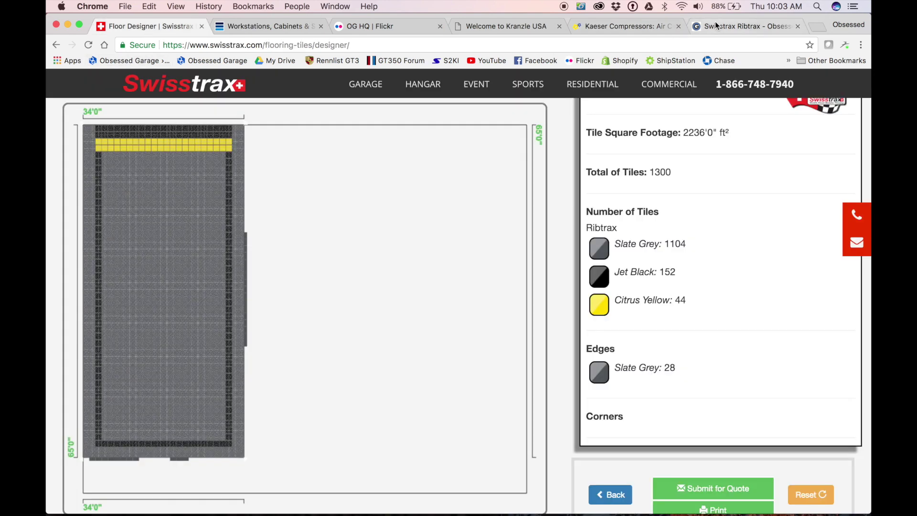
click(731, 26)
click(831, 123)
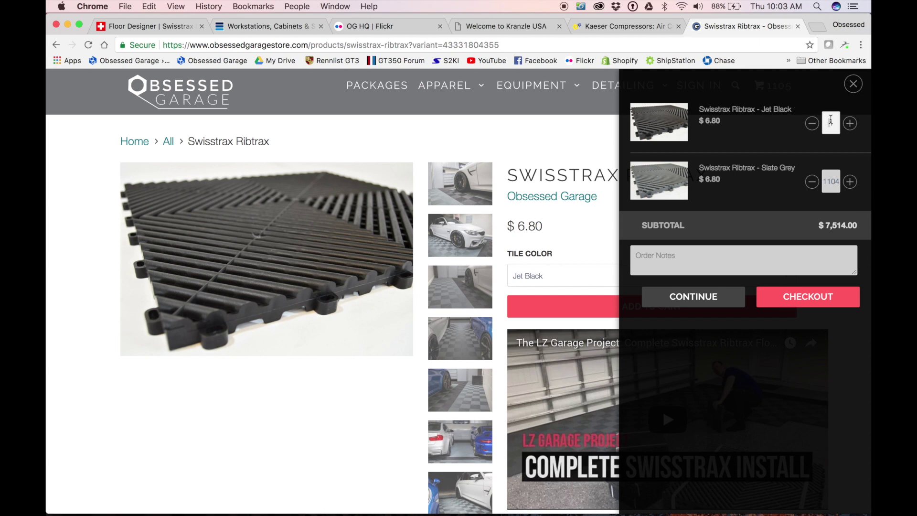
text(52)
key(Return)
click(373, 381)
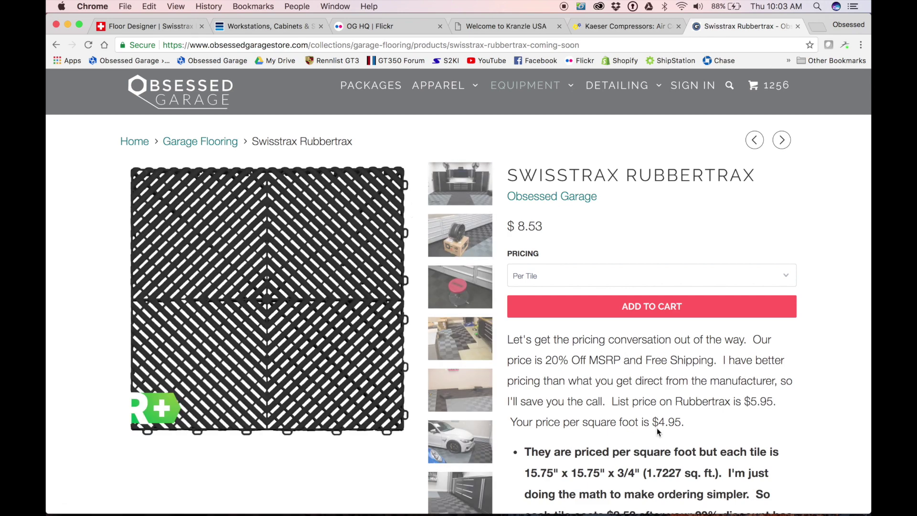
Add 44 Swisstrax Rubbertrax tiles to the cart, then open the Swisstrax Edge Piece page.
scroll(657, 420, down, 3)
scroll(656, 420, up, 3)
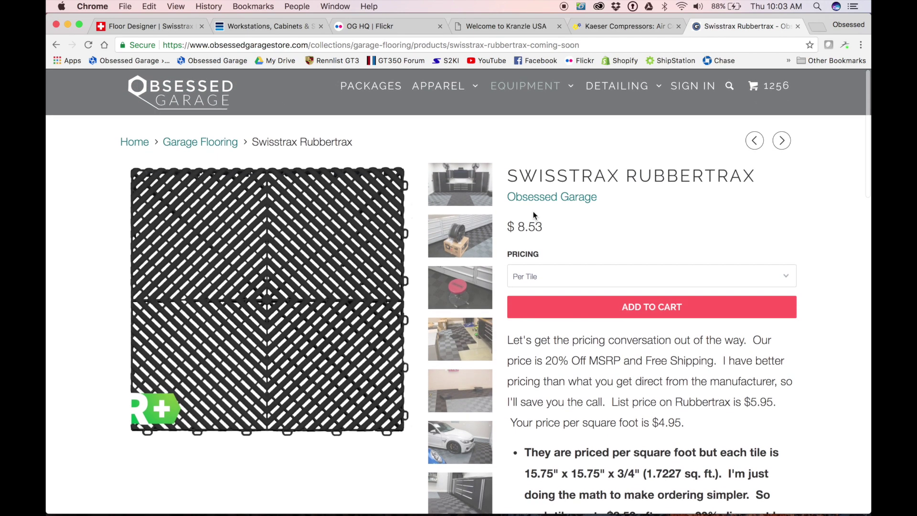
click(645, 312)
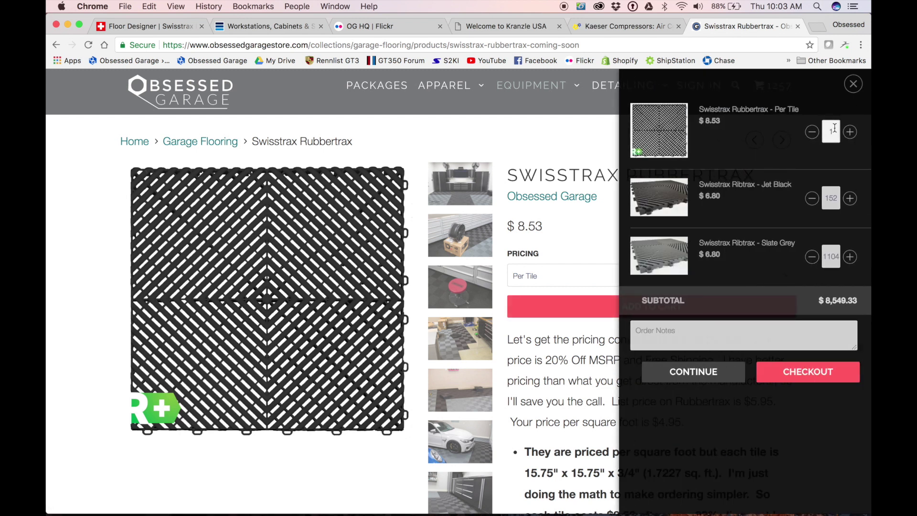
click(835, 128)
key(BackSpace)
text(44)
click(837, 109)
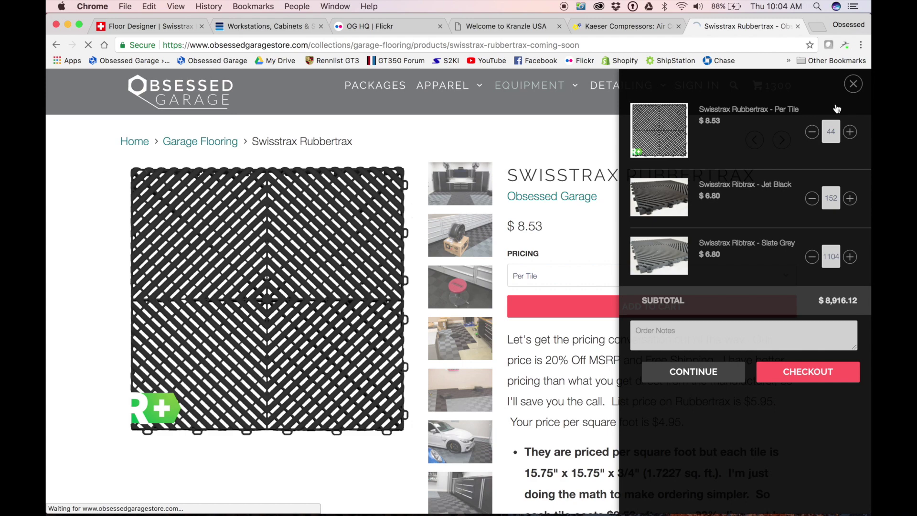
key(super+bracketleft)
key(super+bracketleft)
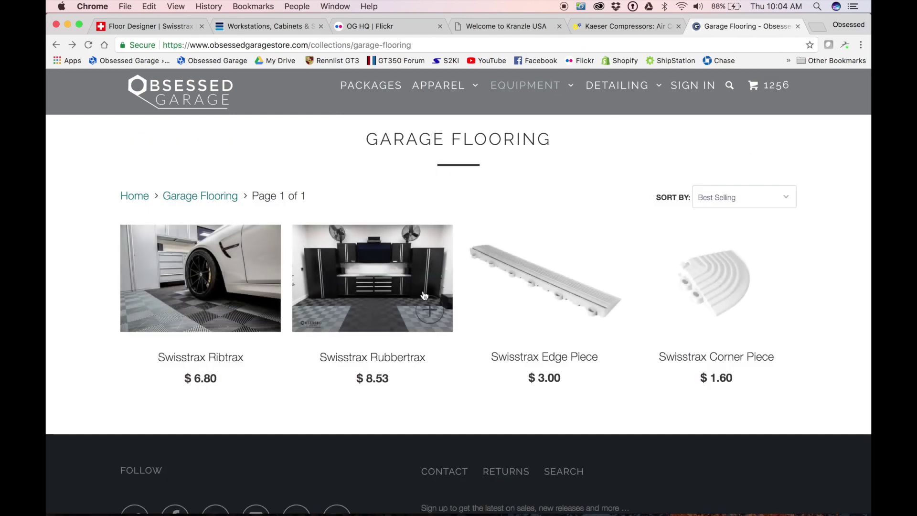
click(529, 348)
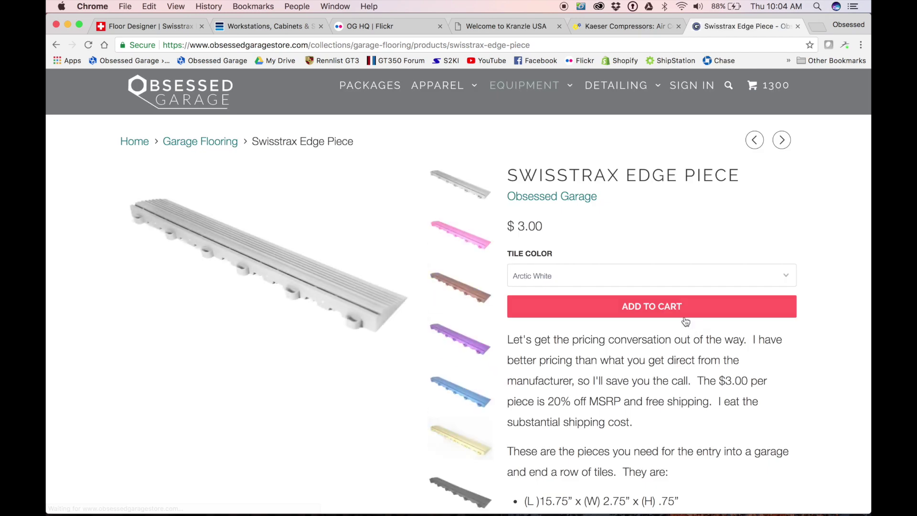
Add a Slate Grey Swisstrax Edge Piece to the cart.
scroll(578, 196, down, 2)
click(577, 196)
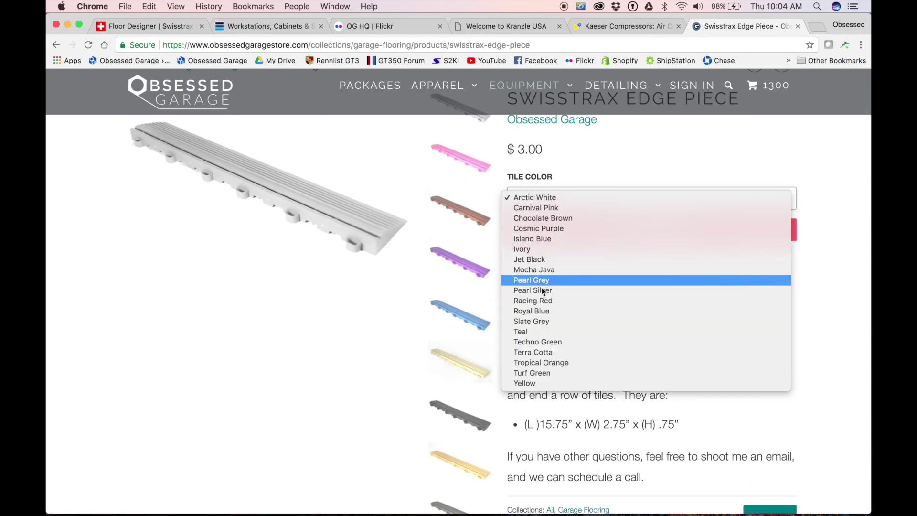
click(547, 322)
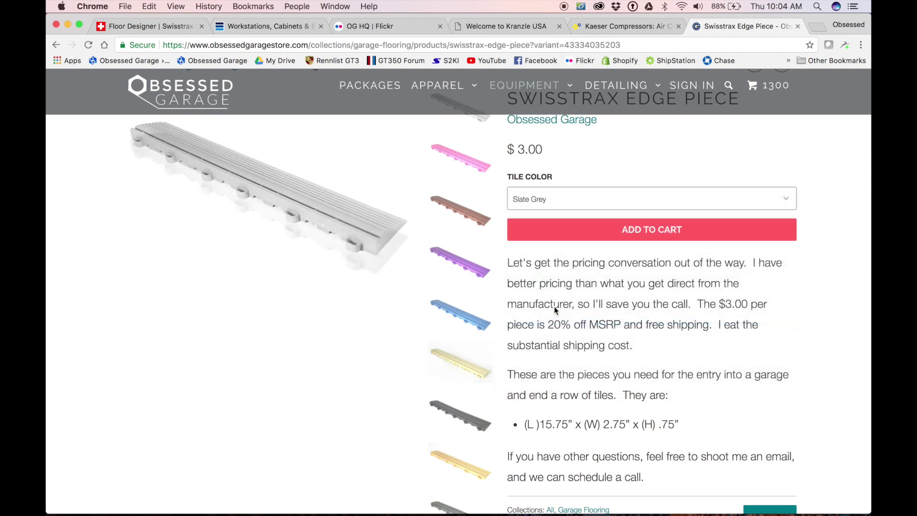
click(167, 24)
click(782, 26)
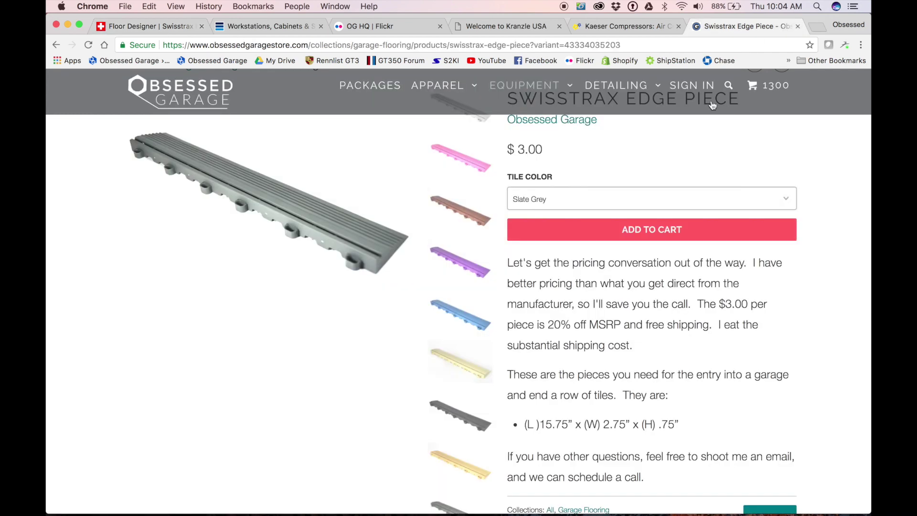
click(641, 233)
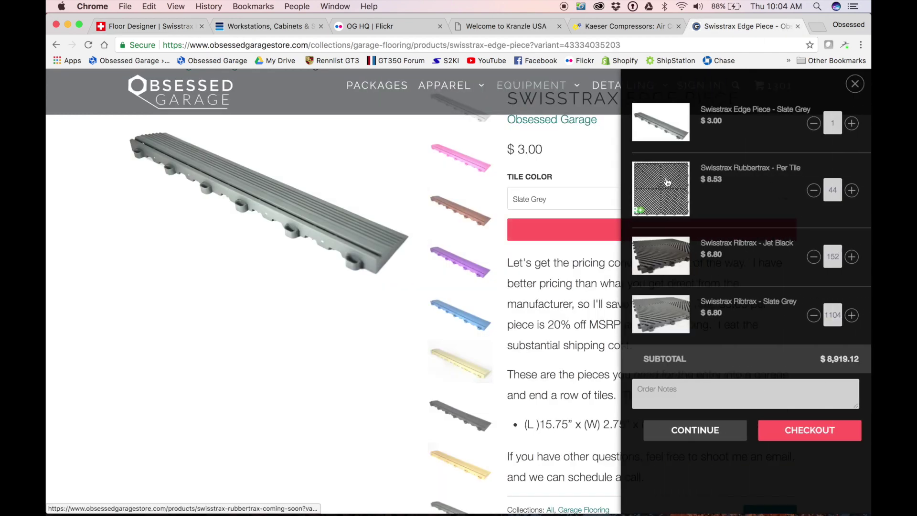
Set the edge piece quantity to 28 and proceed to checkout at $9,000.12.
click(831, 122)
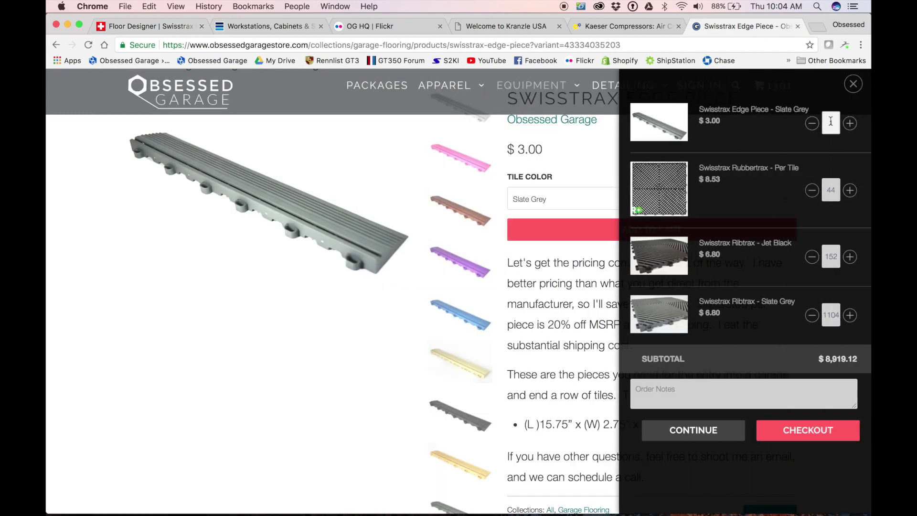
text(1)
text(2)
text(8)
key(Return)
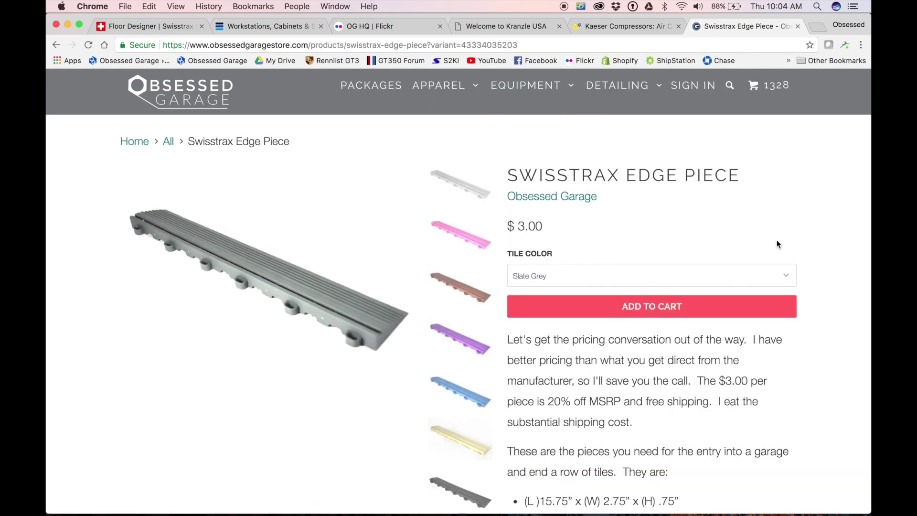
click(764, 88)
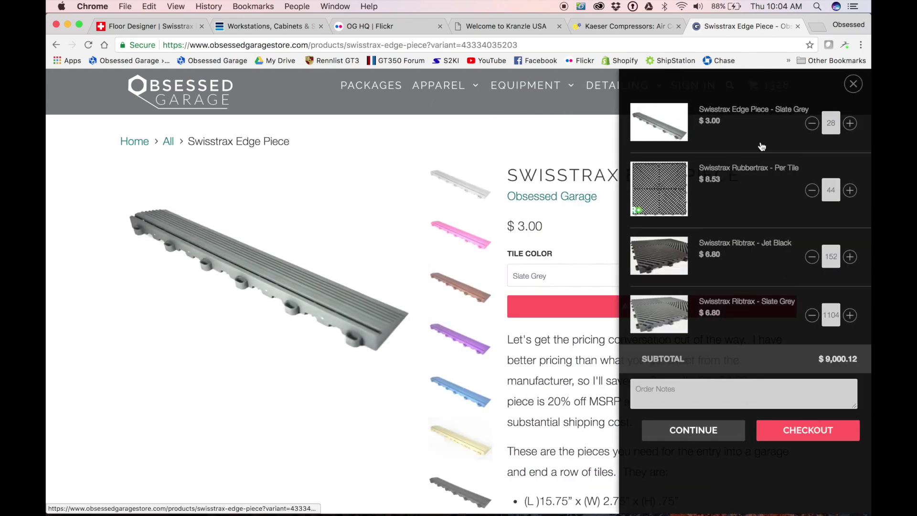
click(785, 432)
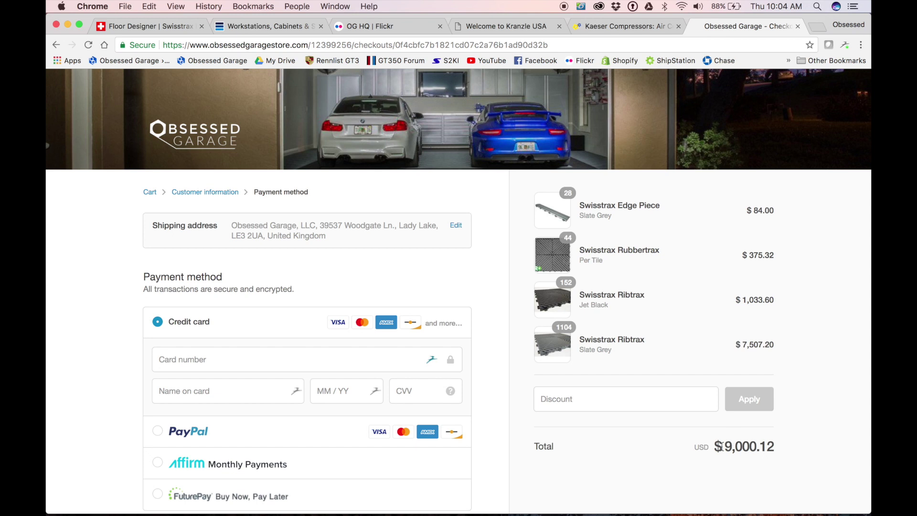
drag(720, 446, 778, 450)
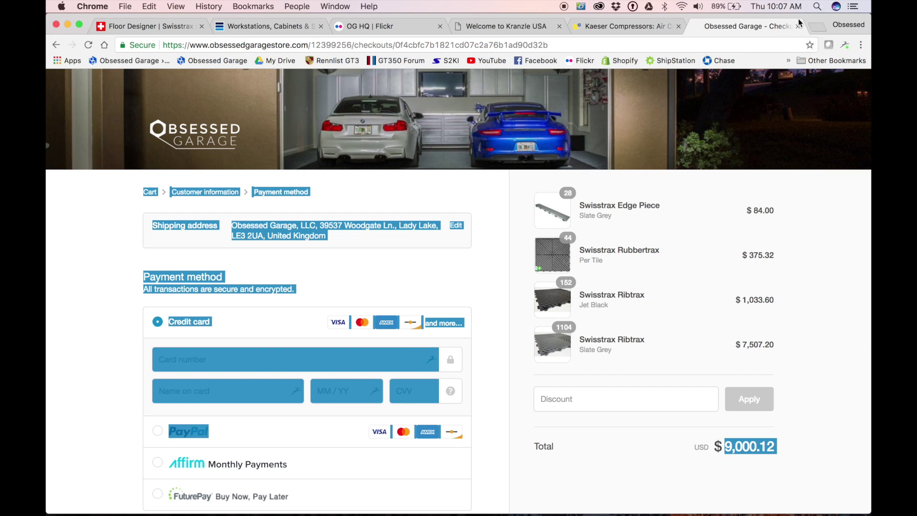
Close the store checkout and return to the Chatham Garage plan, selecting then deselecting its wall and room.
click(798, 26)
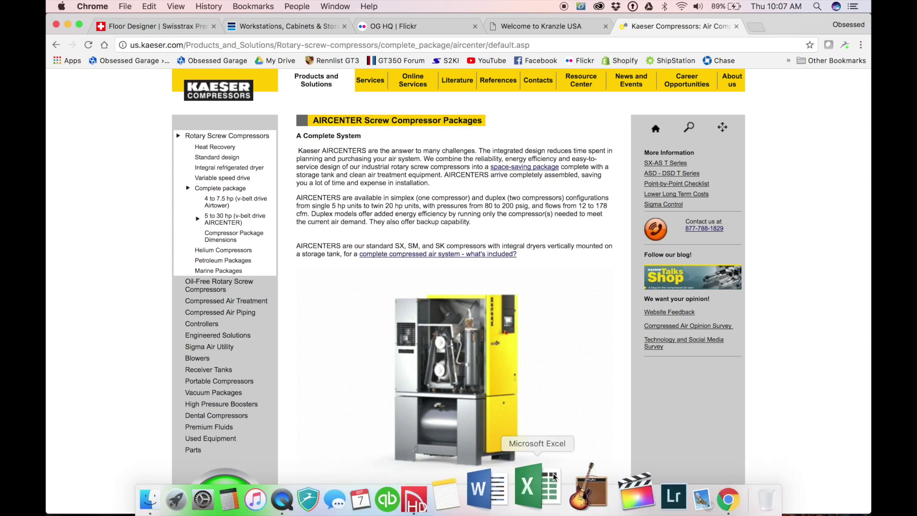
click(468, 495)
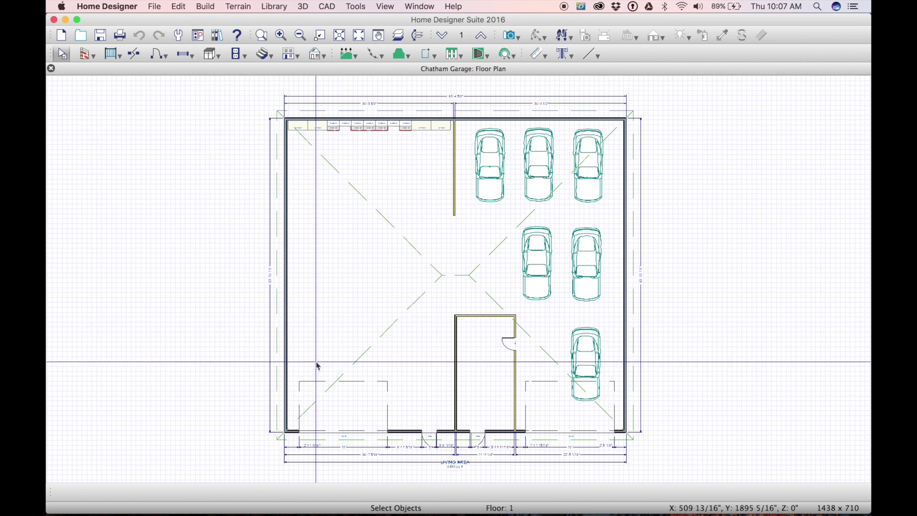
click(461, 419)
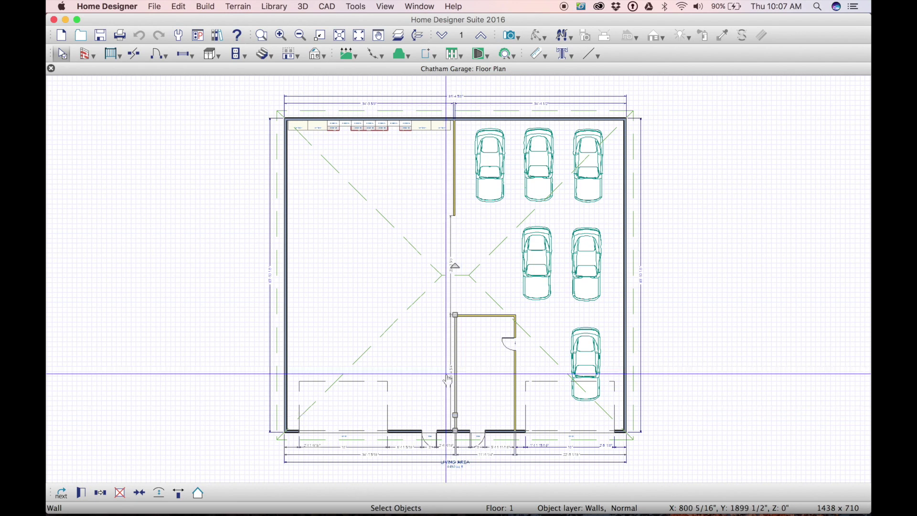
click(429, 355)
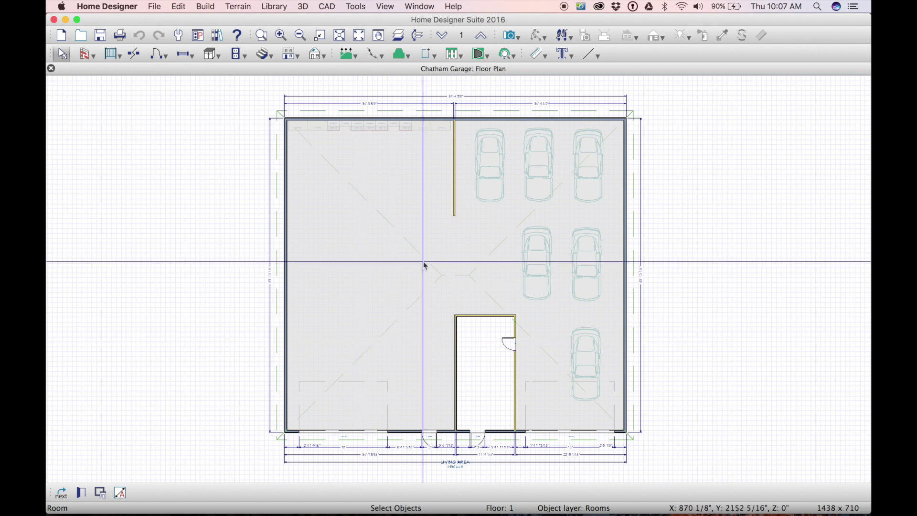
click(177, 345)
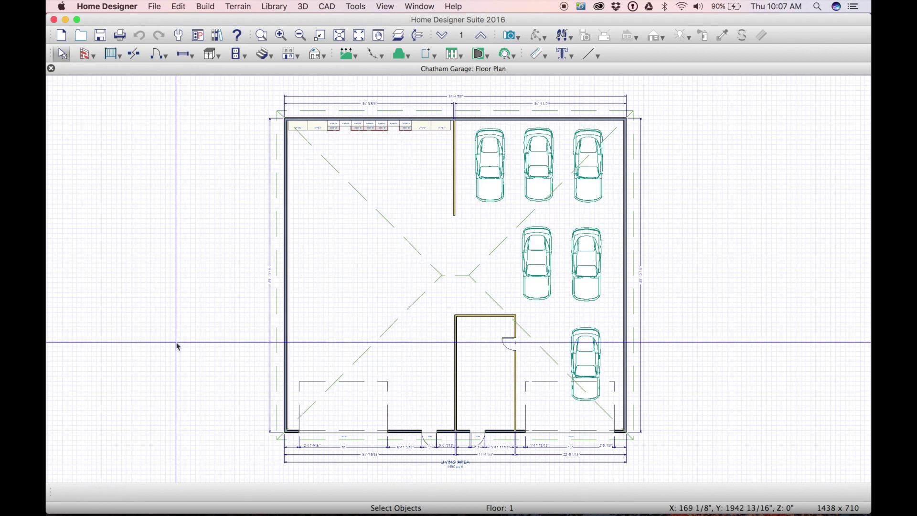